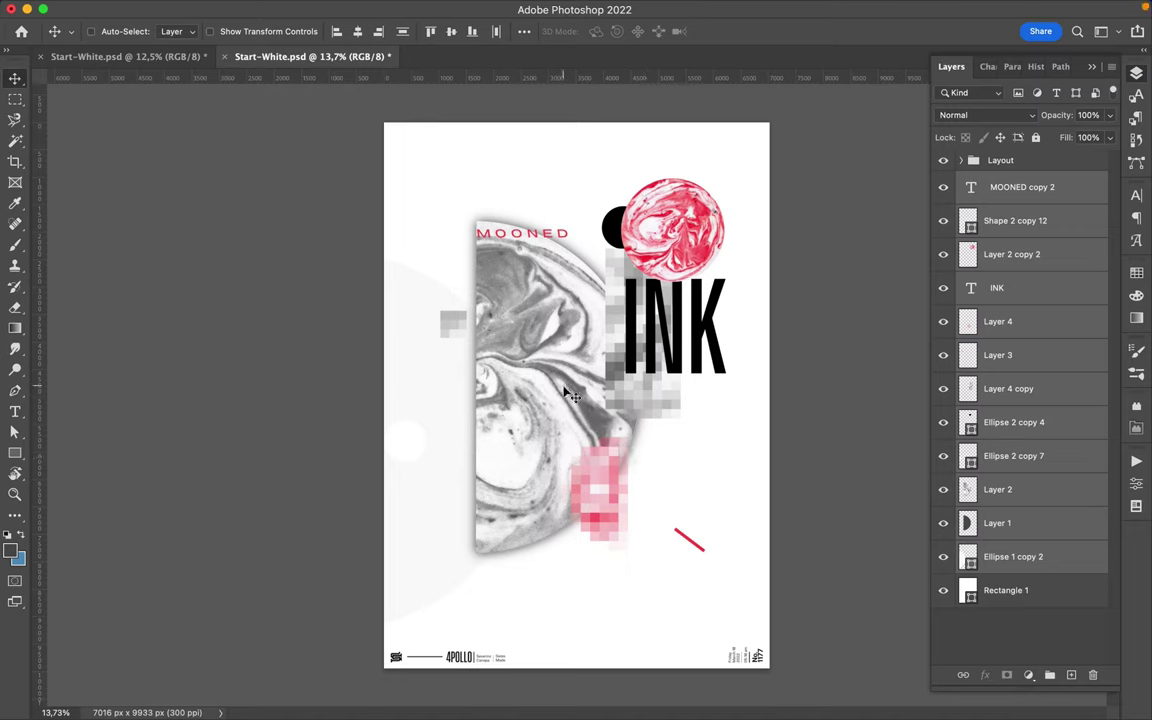
Rotate the marble half-circle (Layers 1 and 2) 45° and tuck it, partly cropped, into the top-left corner.
ctrl+click(476, 289)
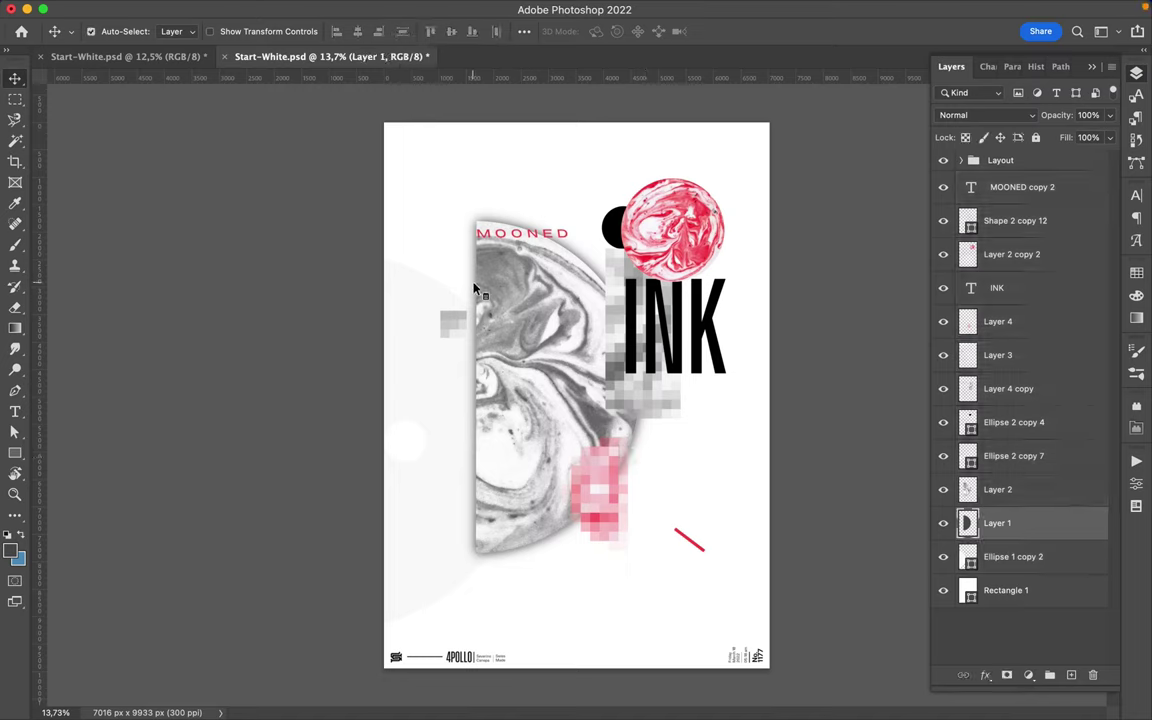
ctrl+shift+click(518, 287)
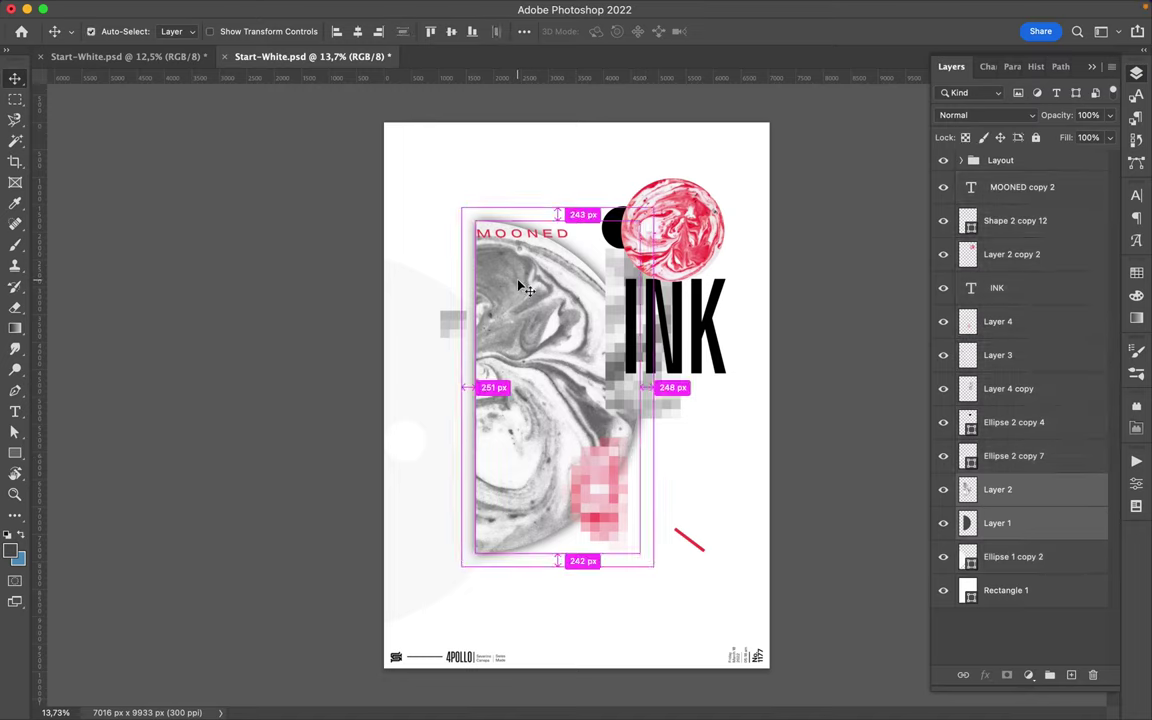
key(ctrl+t)
drag(440, 254, 560, 189)
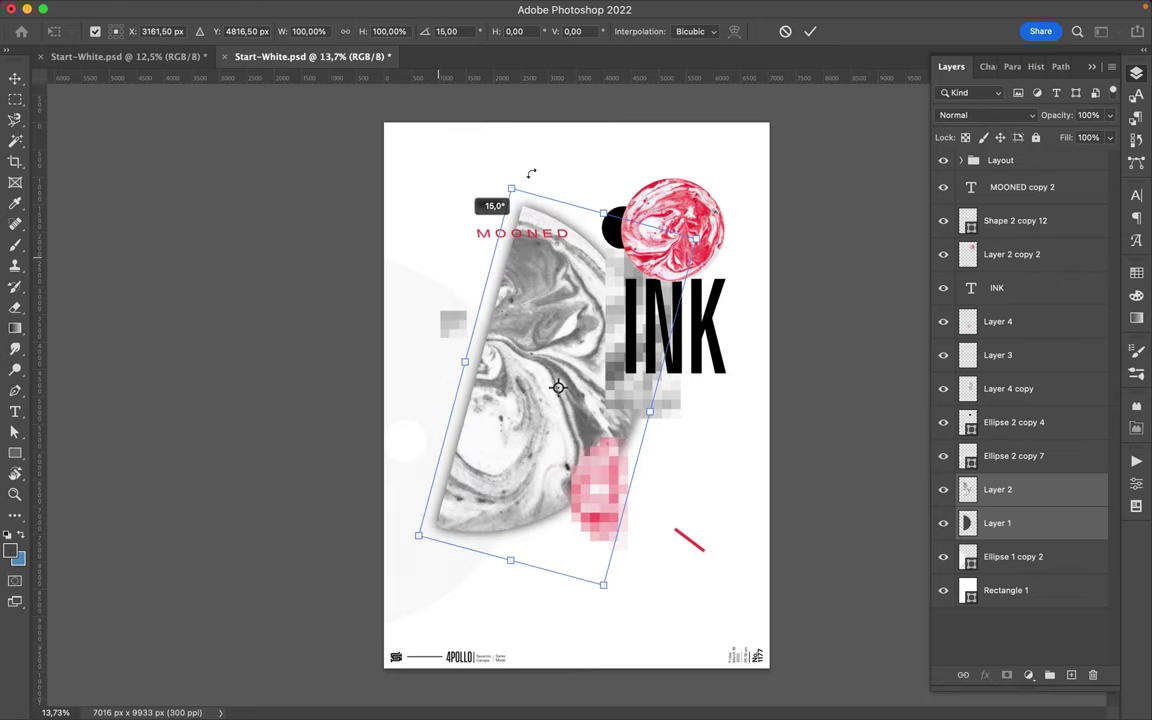
mouse_move(576, 385)
mouse_down()
mouse_move(474, 197)
mouse_move(386, 243)
mouse_up()
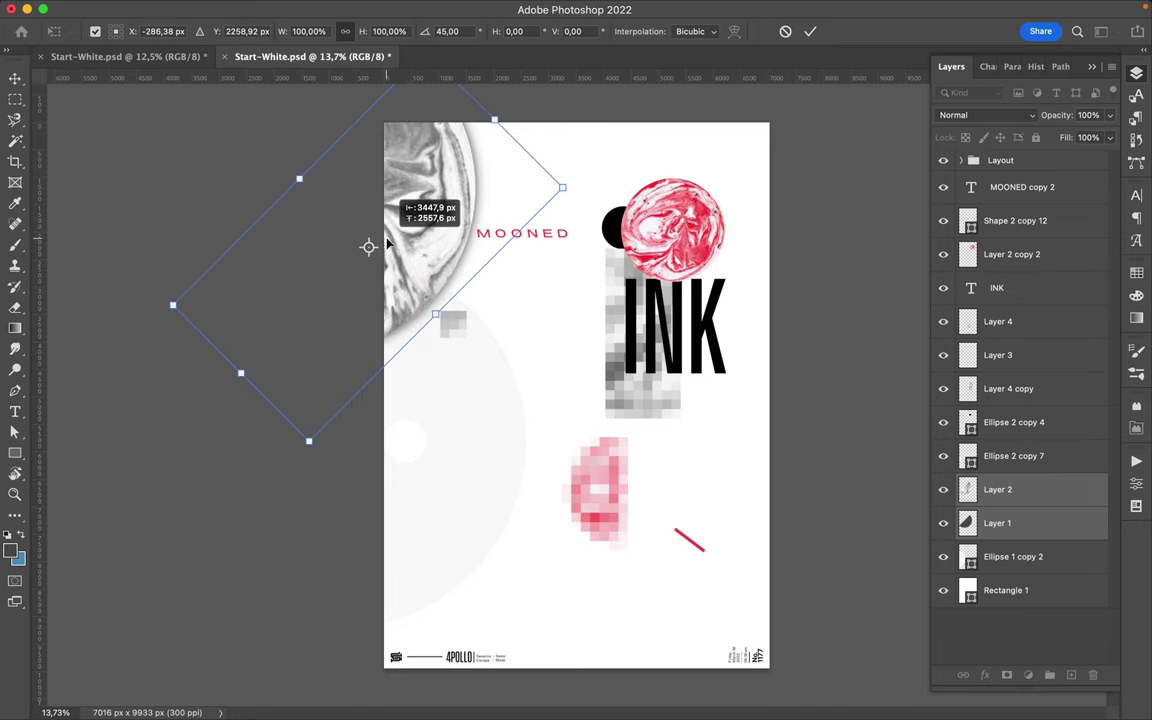
drag(386, 243, 407, 225)
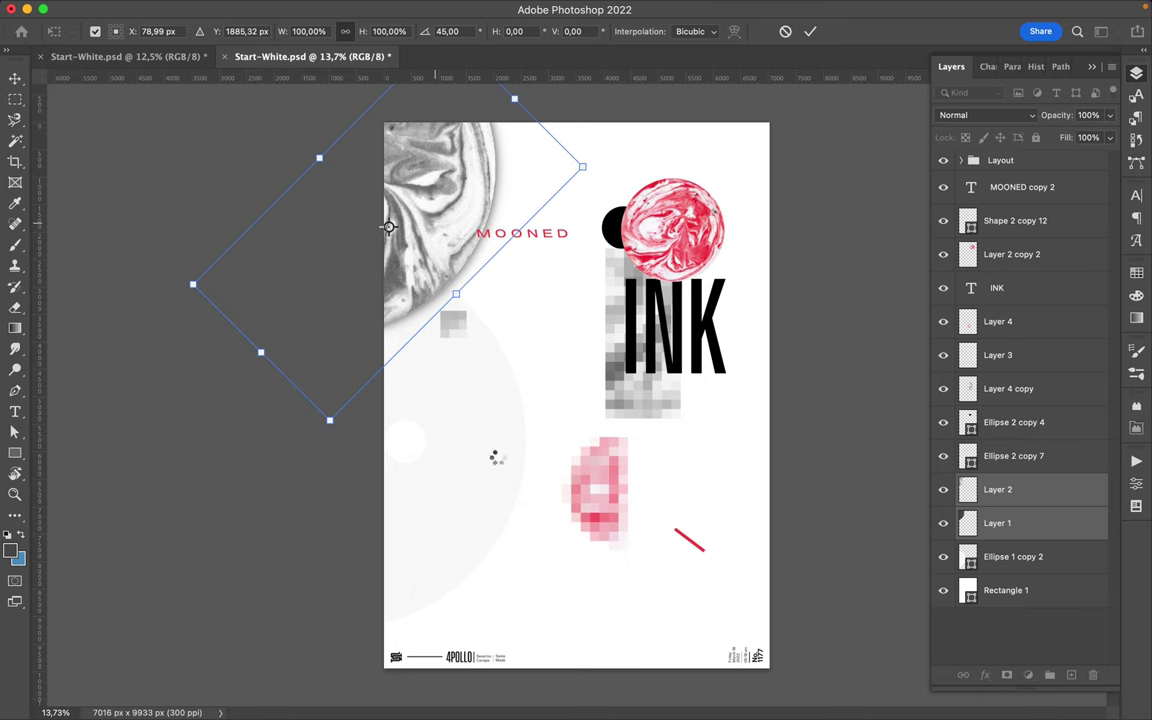
key(Return)
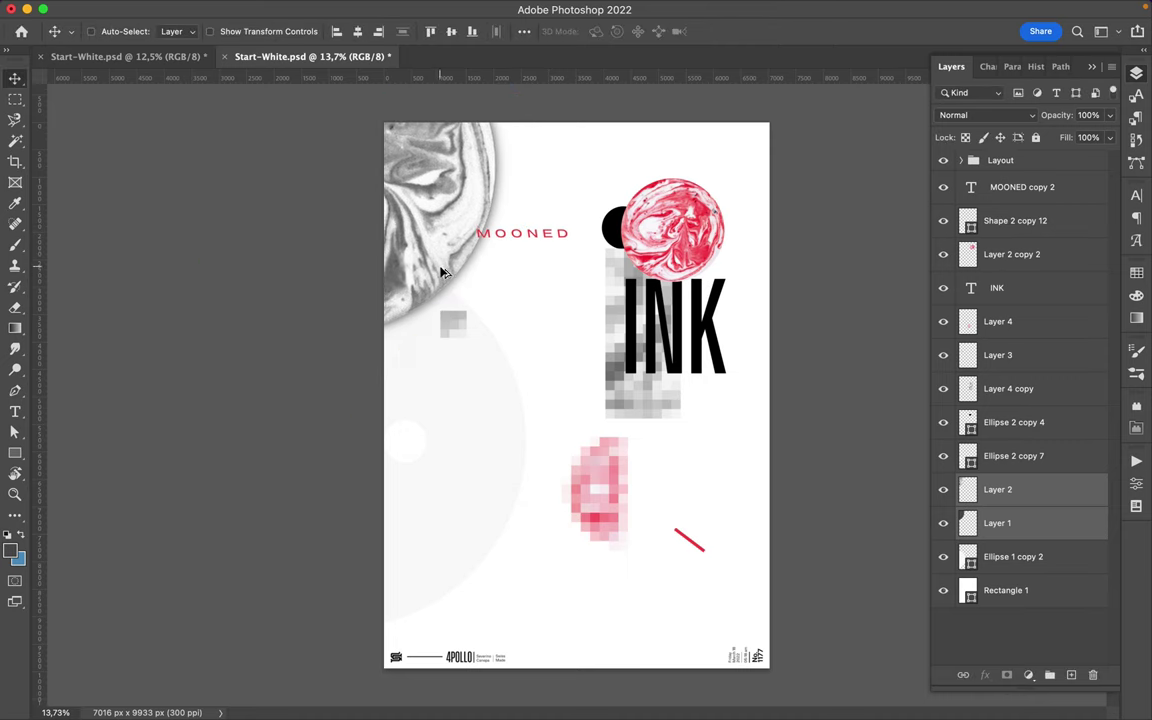
drag(442, 270, 541, 417)
Rotate the marble copy about -65.6° onto the left middle, then select both white circle layers.
key(ctrl+t)
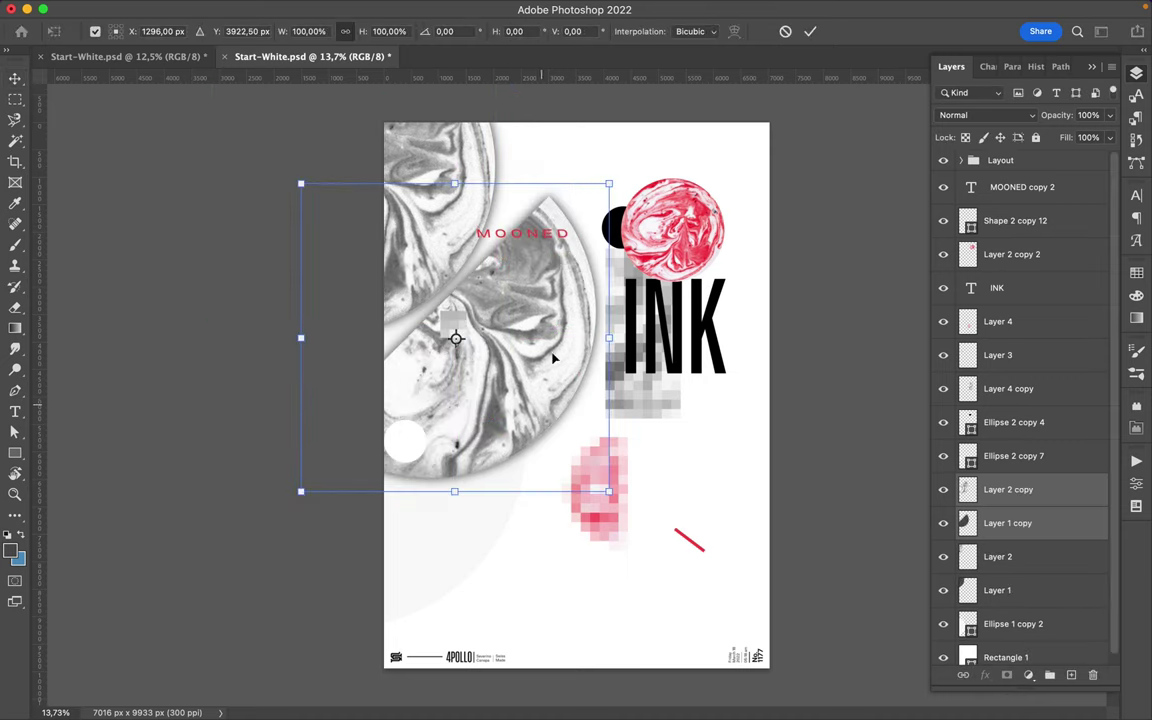
drag(524, 144, 308, 197)
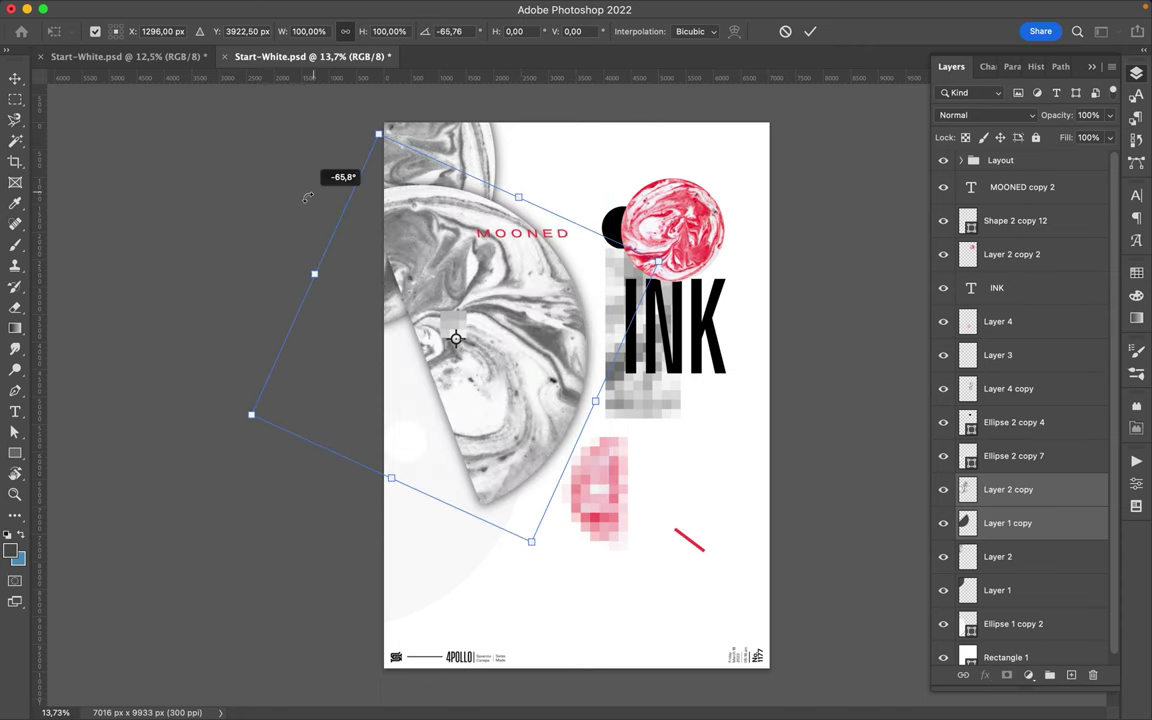
drag(537, 384, 526, 436)
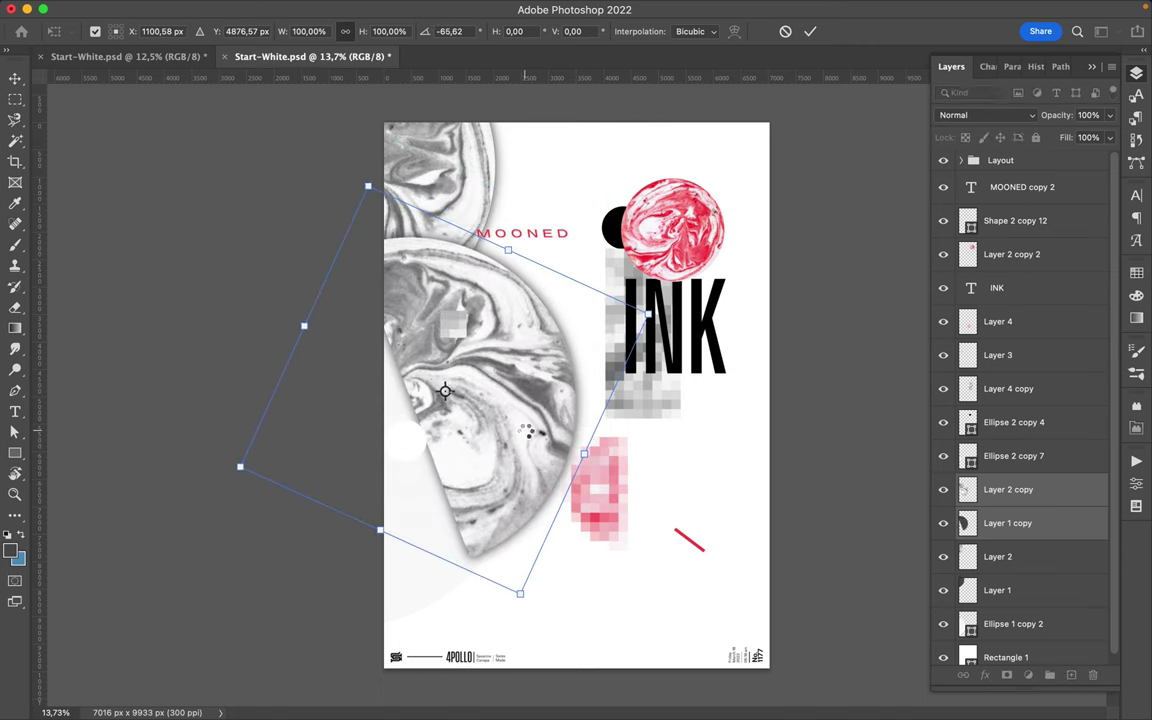
key(Return)
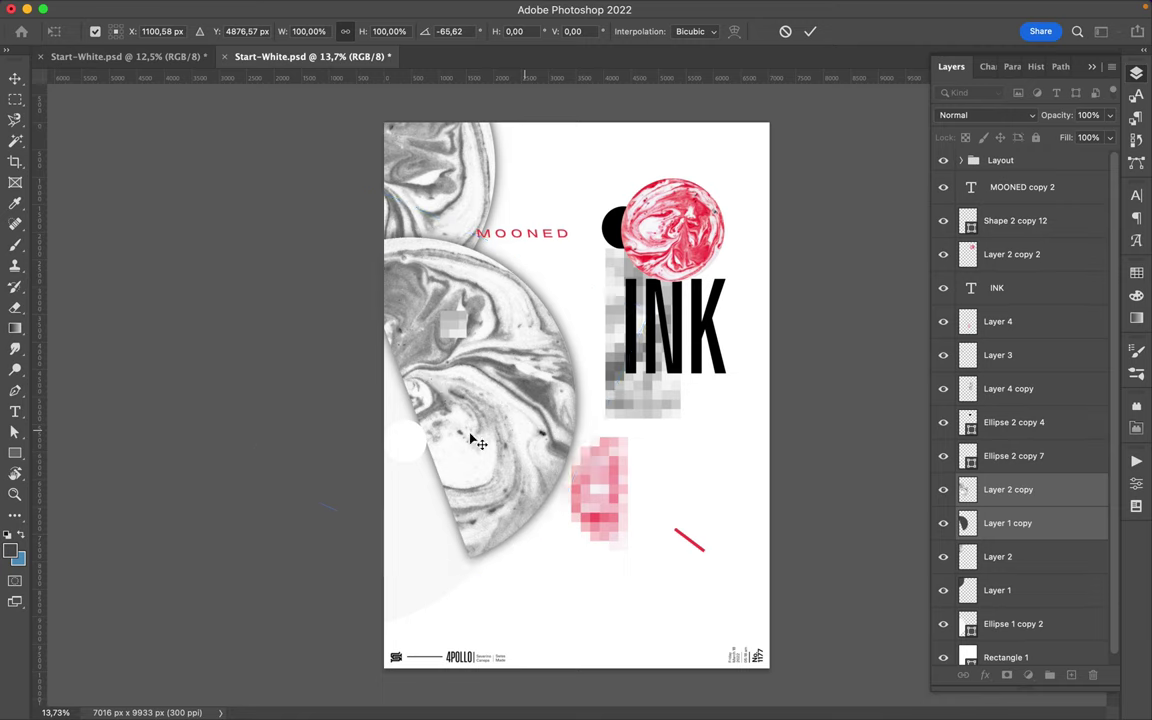
click(408, 451)
shift+click(411, 509)
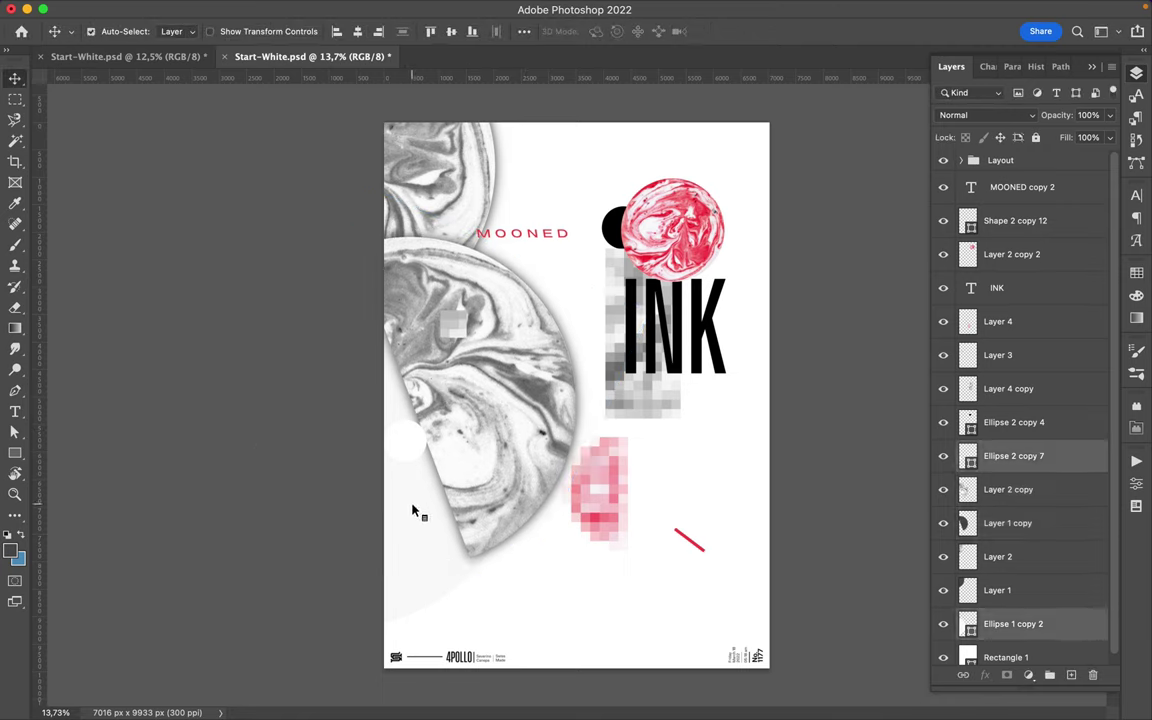
Move the white circles up behind INK, and the red marble circle and a black dot down-left.
drag(411, 514, 612, 322)
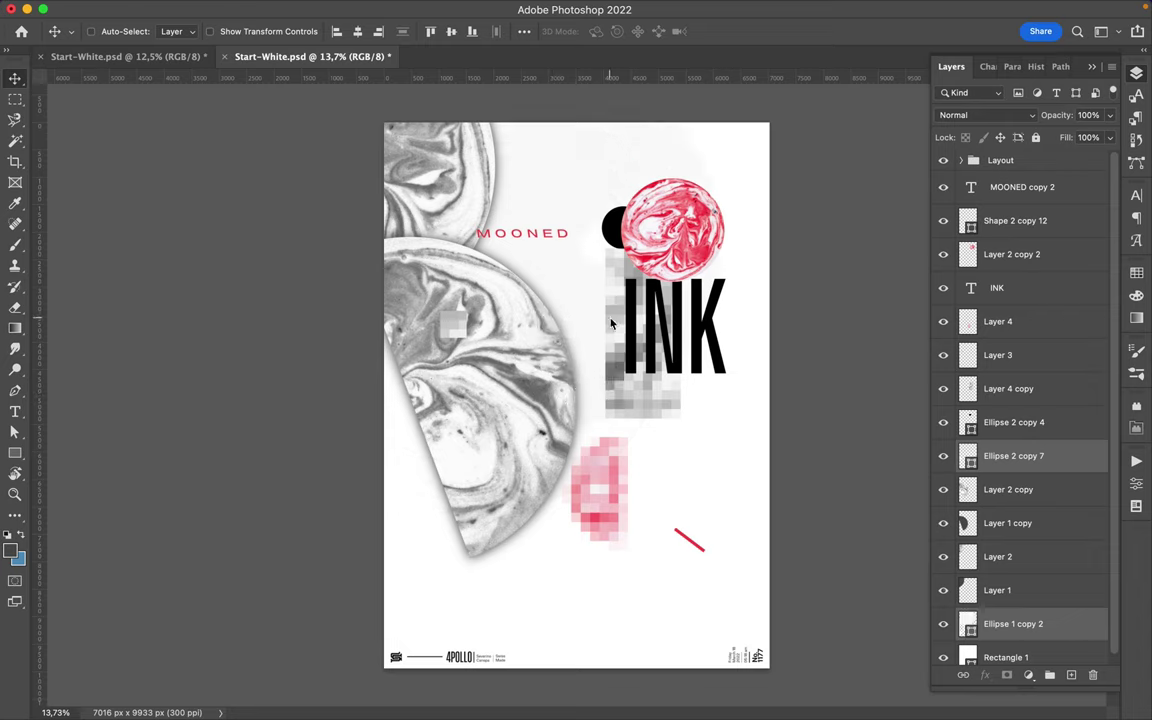
click(667, 262)
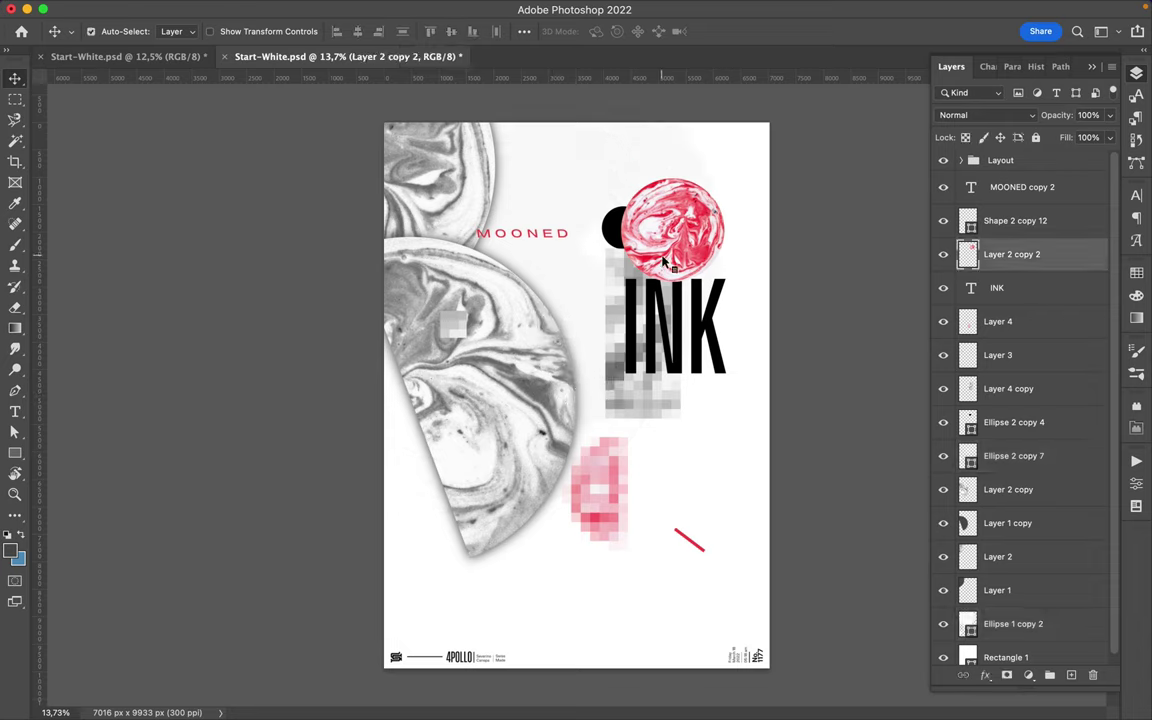
mouse_move(683, 248)
mouse_down()
mouse_move(549, 418)
mouse_move(554, 483)
mouse_up()
click(609, 503)
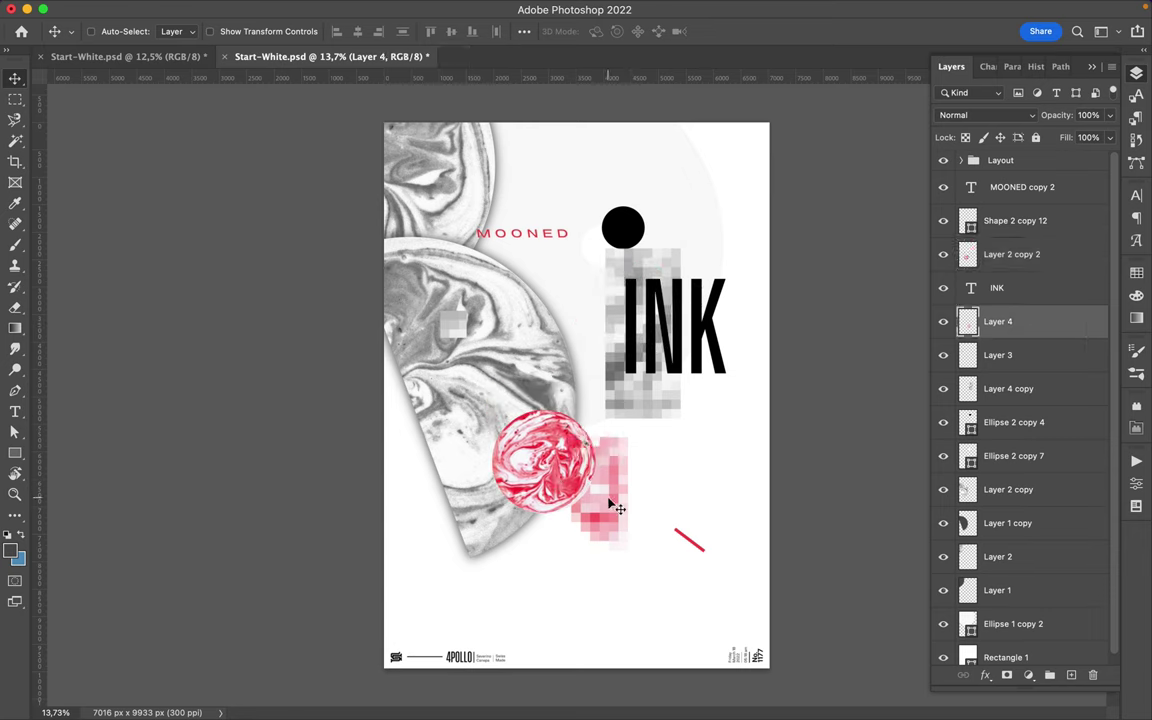
click(626, 237)
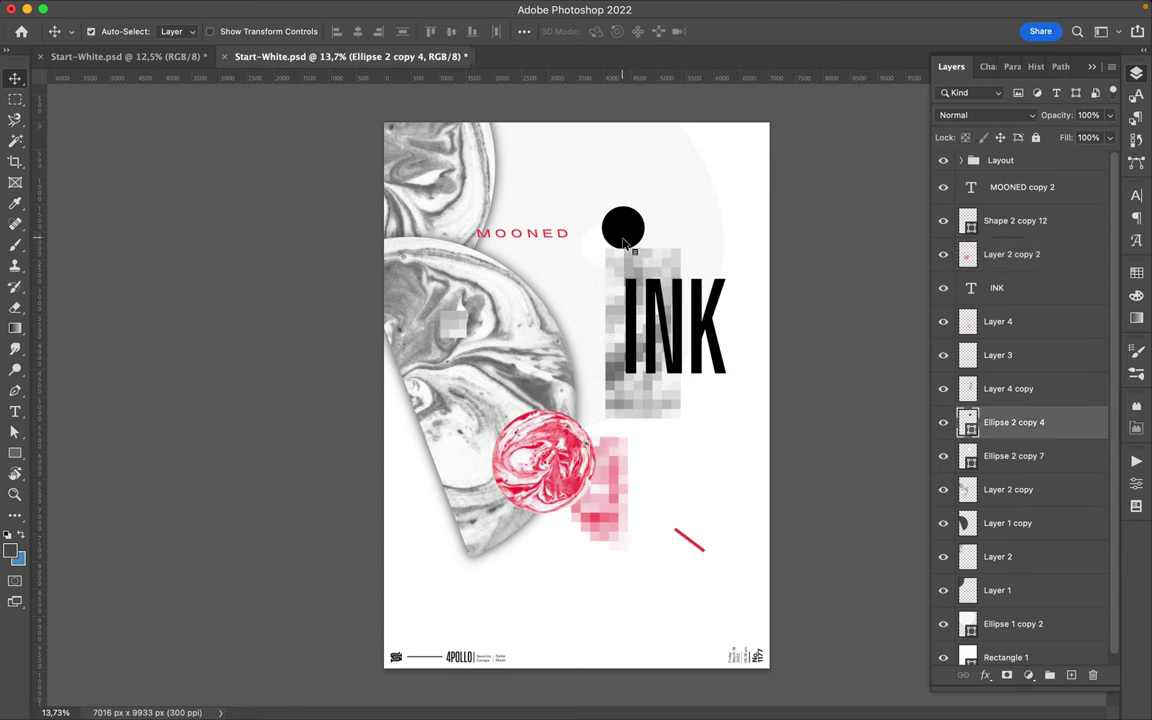
drag(632, 238, 500, 448)
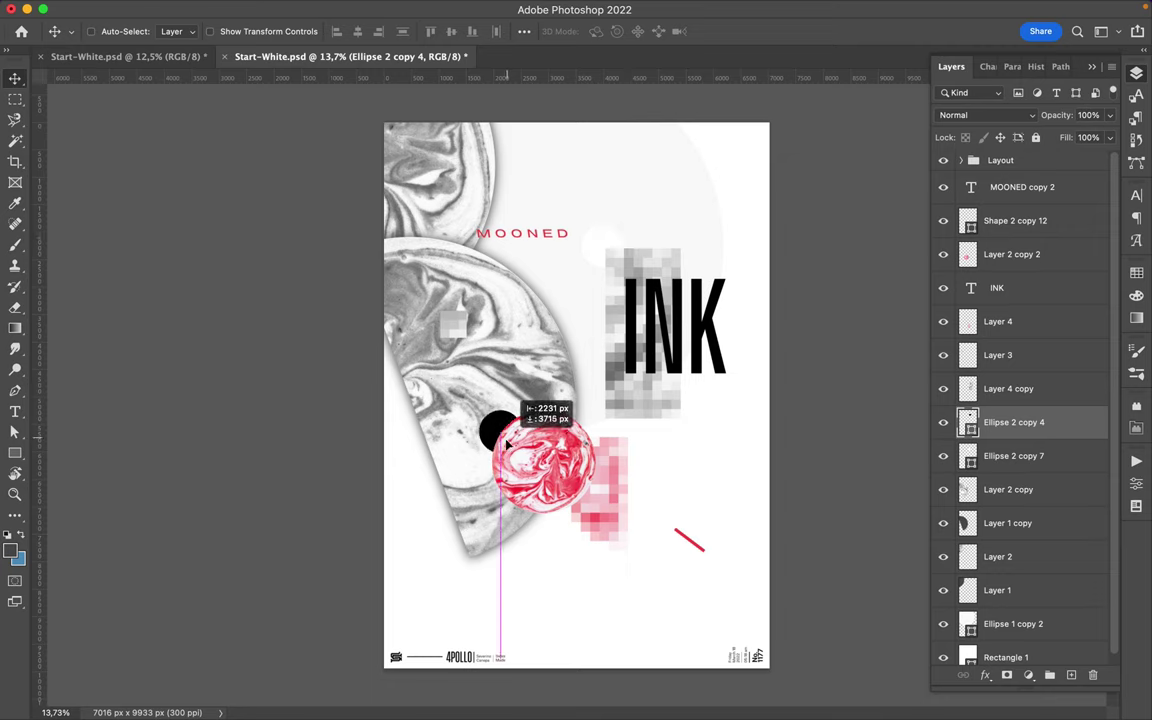
Duplicate the black dot up above MOONED and scale the copy to 66%.
drag(497, 450, 505, 197)
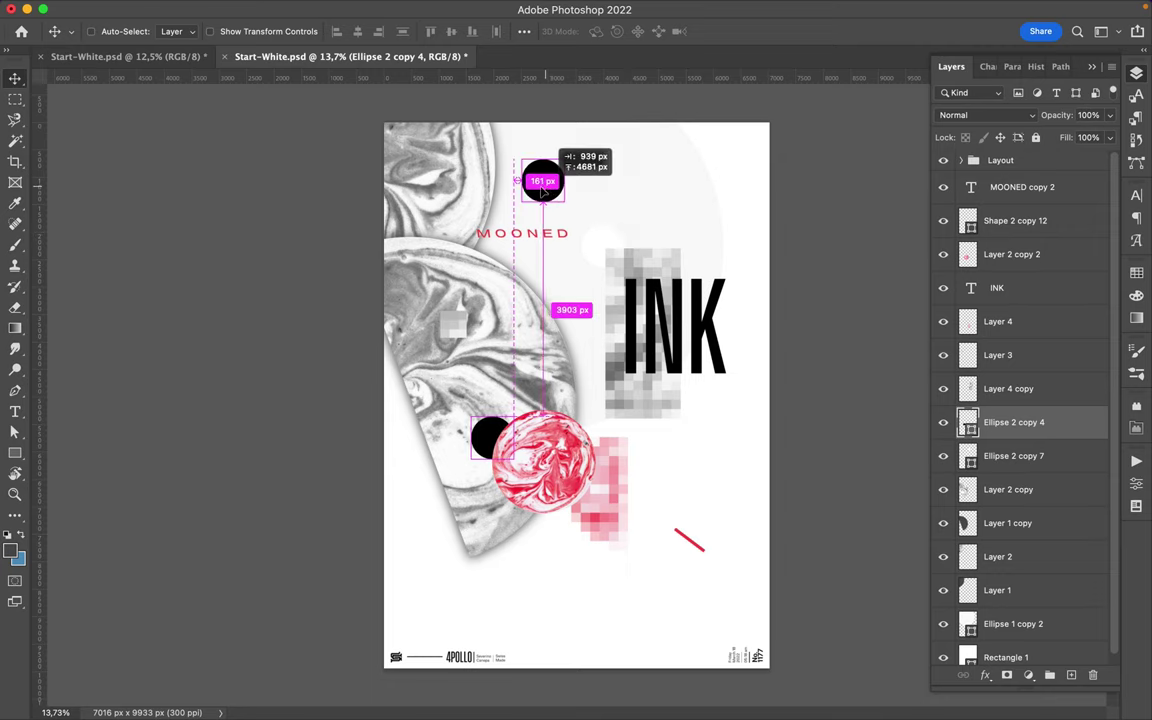
key(ctrl+t)
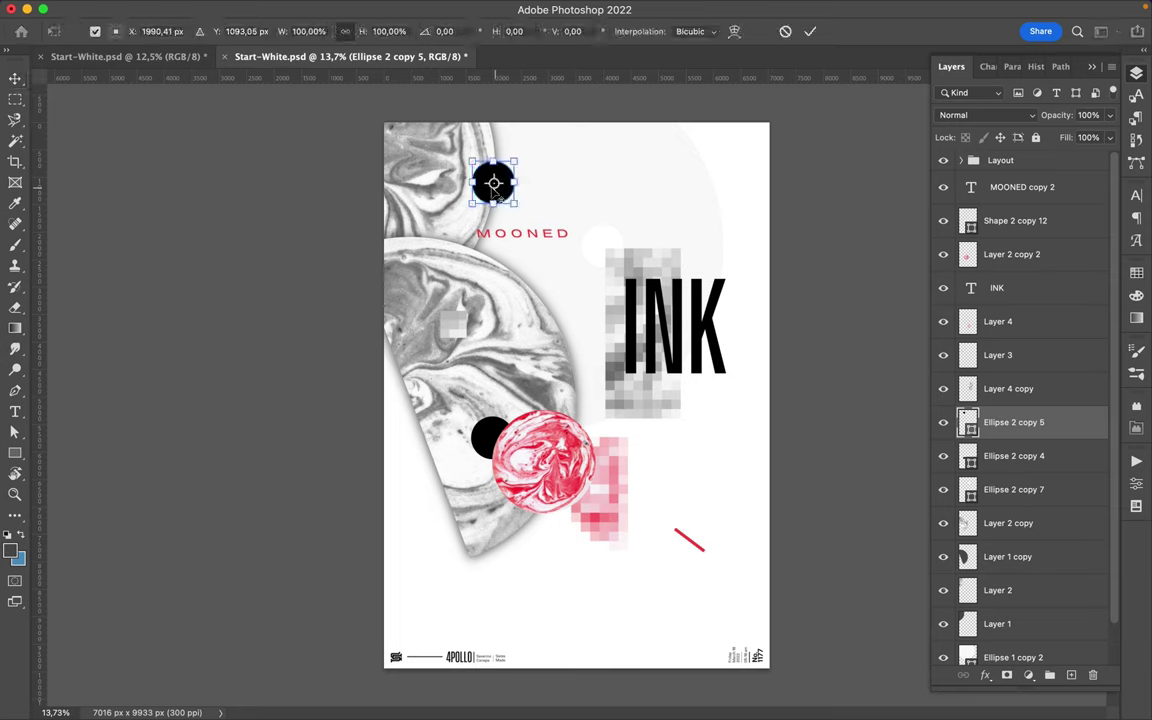
drag(470, 160, 488, 177)
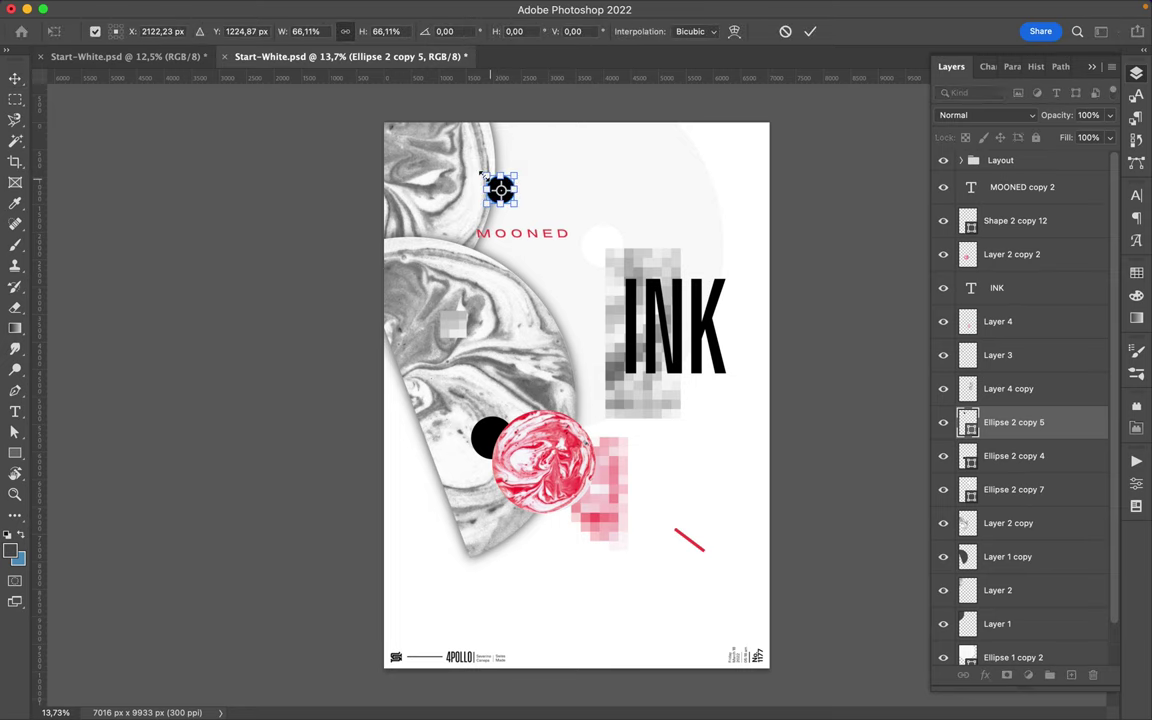
key(Return)
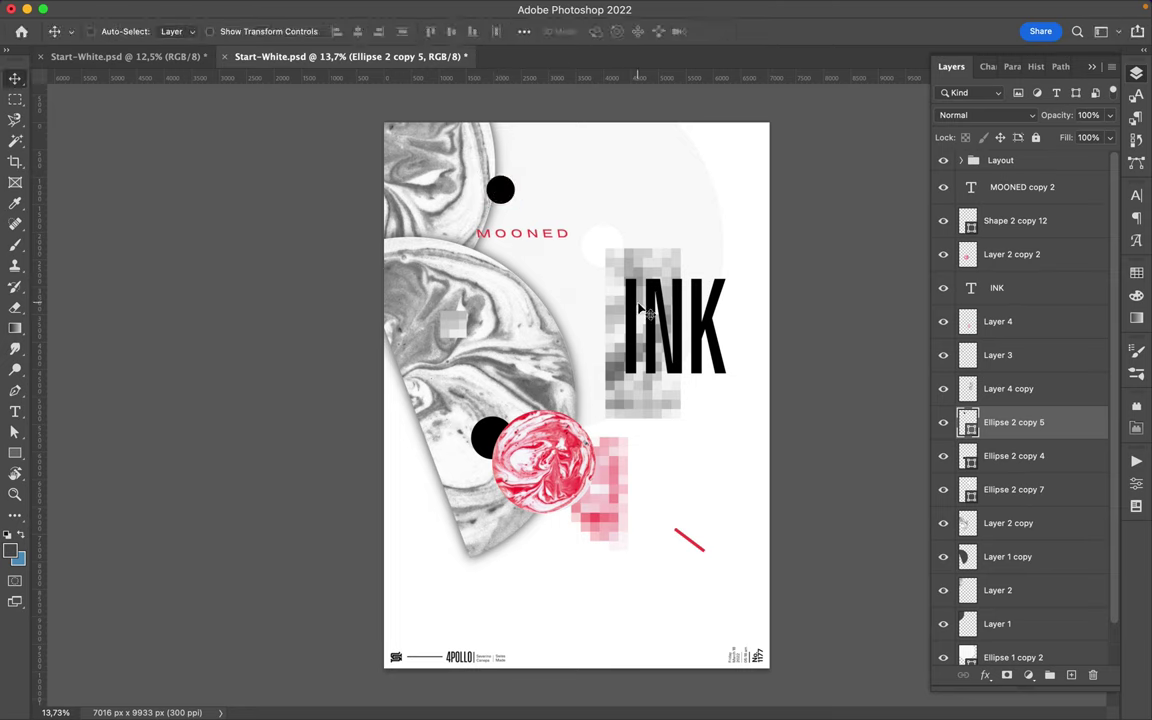
ctrl+click(652, 318)
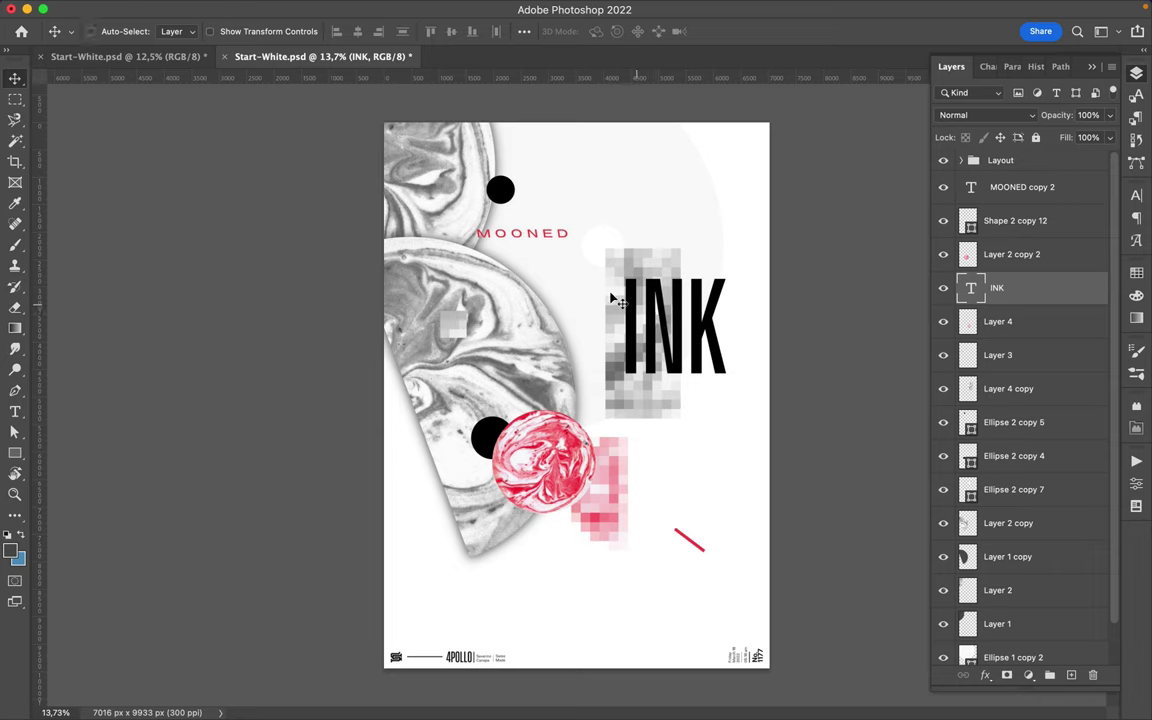
Nudge MOONED right, restyle INK from Compressed-Bold to Expanded-Medium, and shift INK left.
ctrl+click(532, 236)
drag(530, 235, 568, 242)
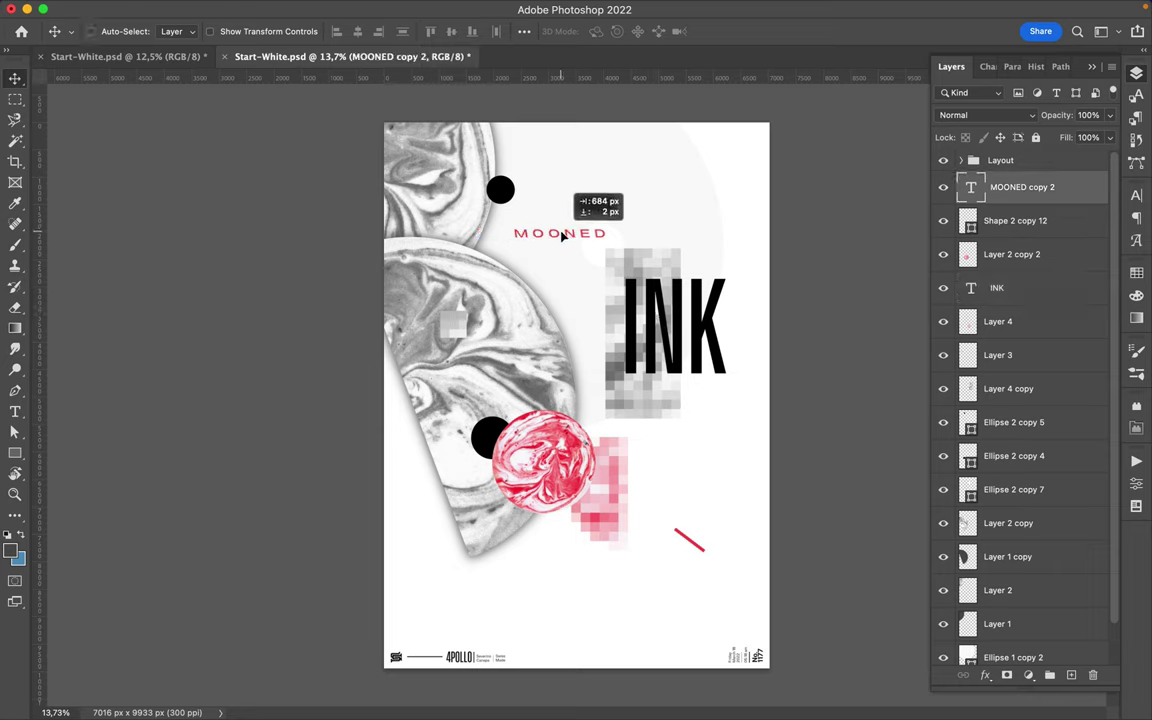
ctrl+click(655, 320)
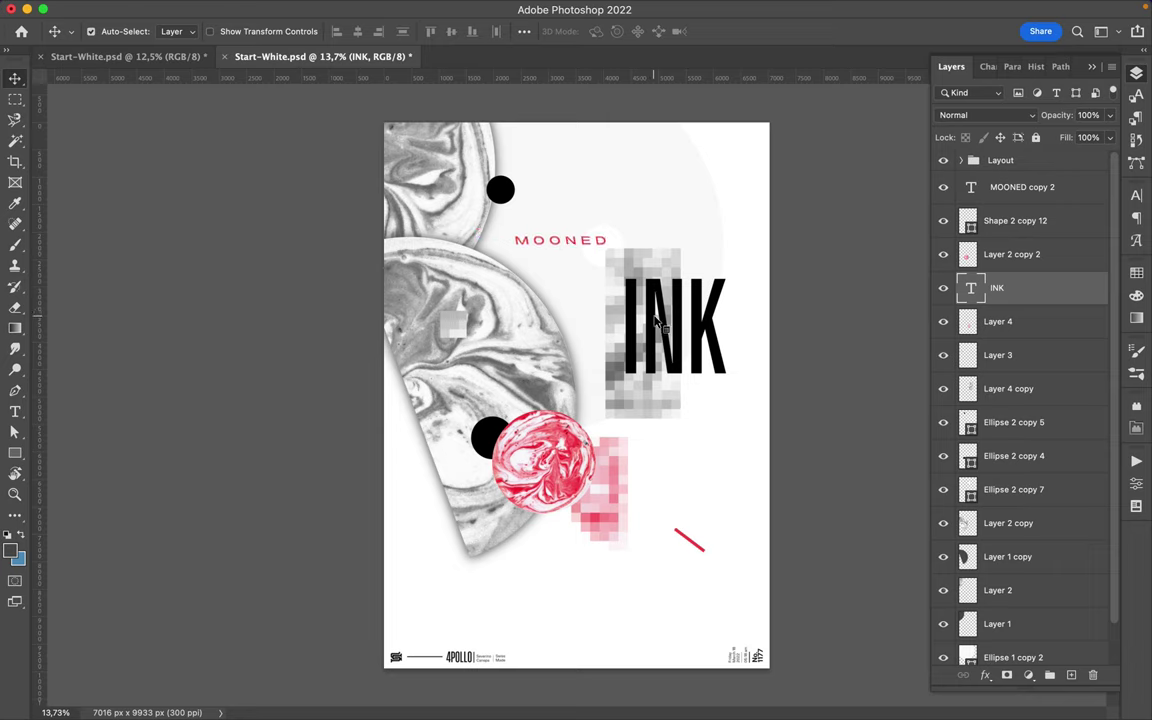
click(1136, 198)
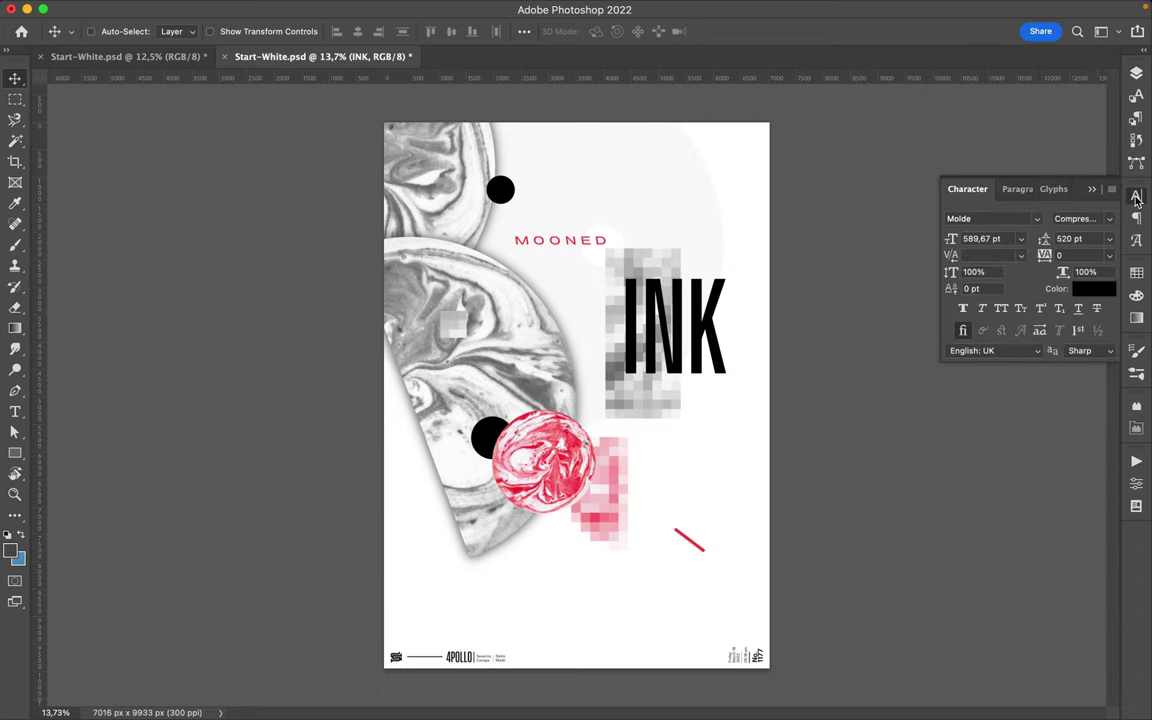
click(1107, 220)
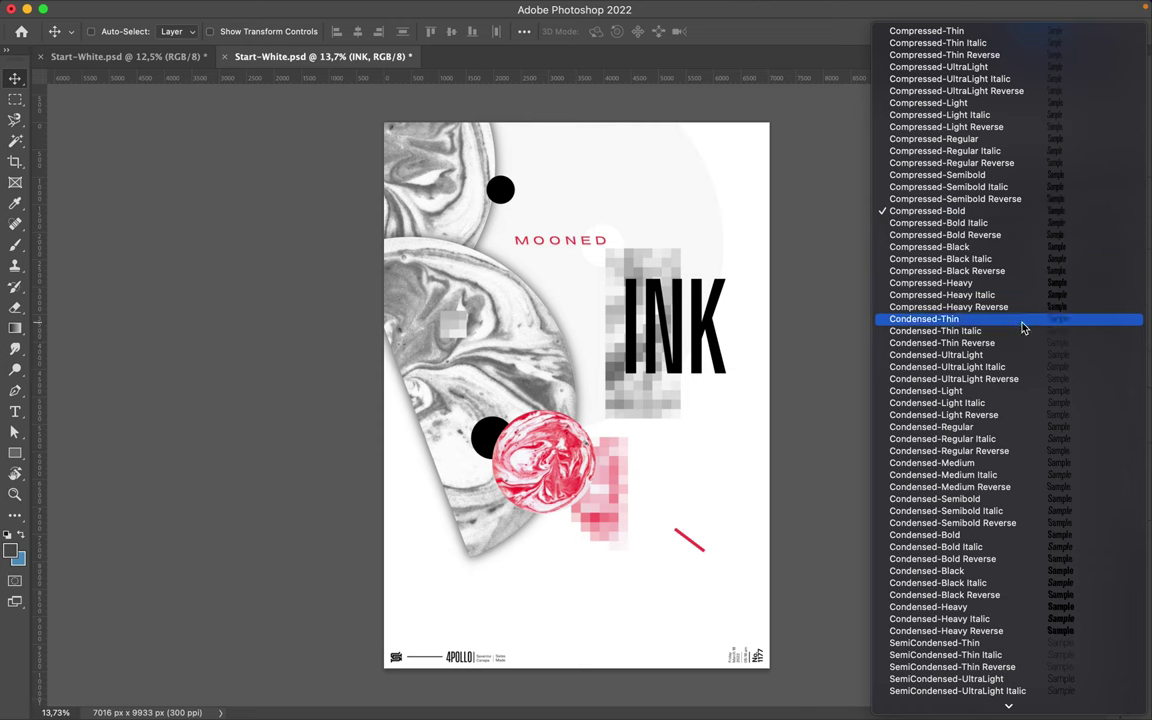
scroll(1022, 327, down, 5)
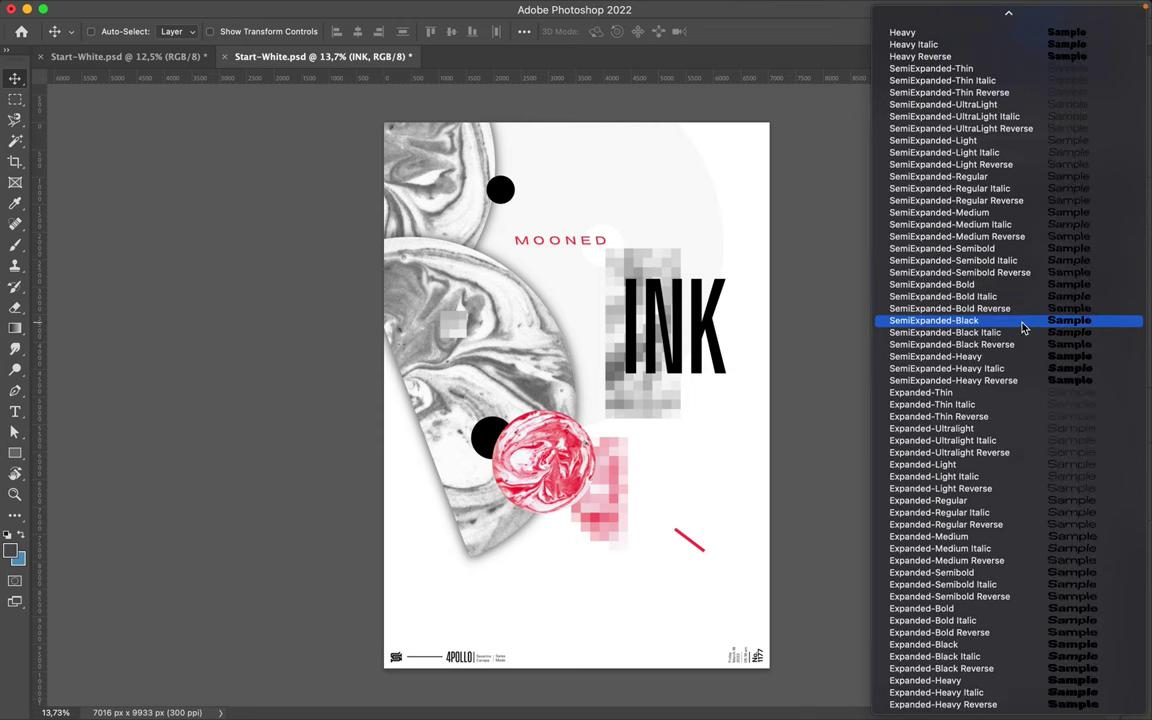
click(990, 541)
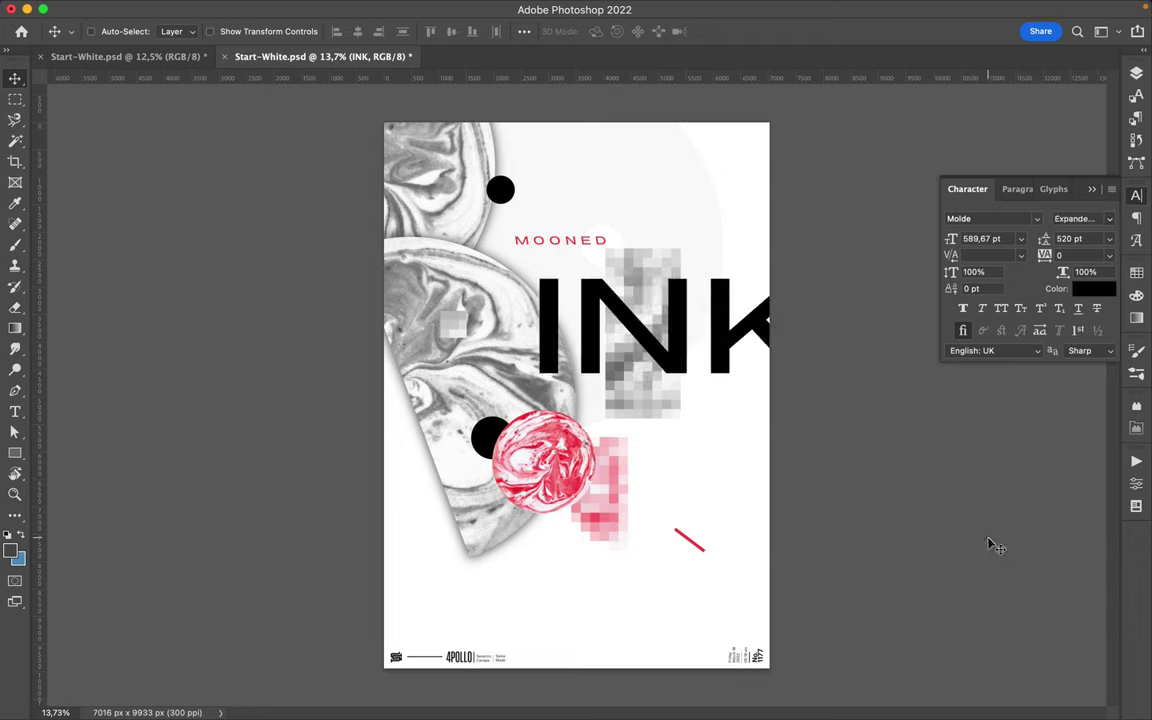
mouse_move(685, 330)
mouse_down()
mouse_move(622, 338)
mouse_move(619, 316)
mouse_up()
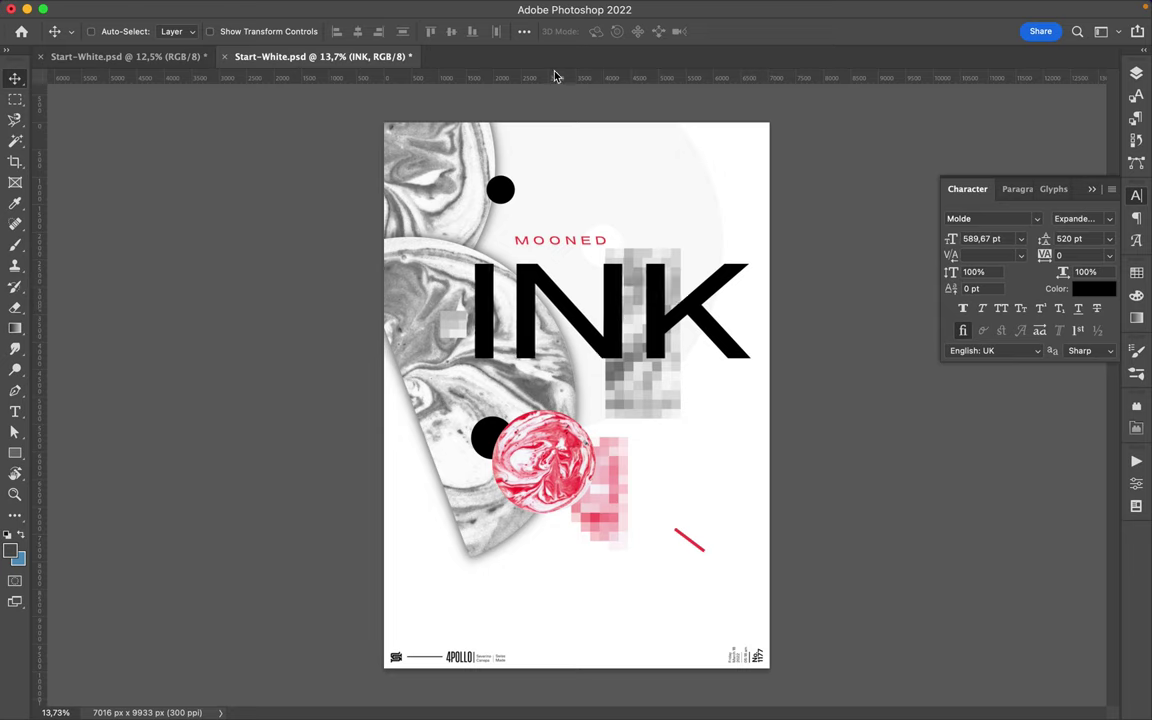
Centre INK and MOONED horizontally on the canvas, then nudge MOONED into place.
click(523, 33)
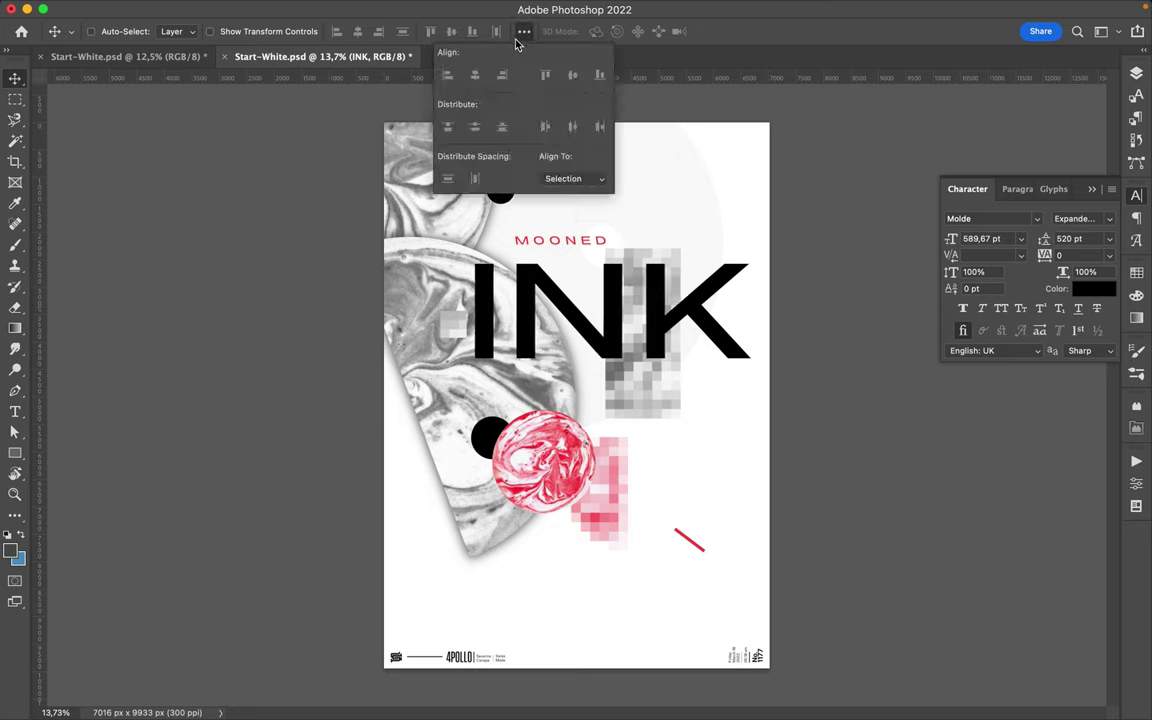
click(565, 178)
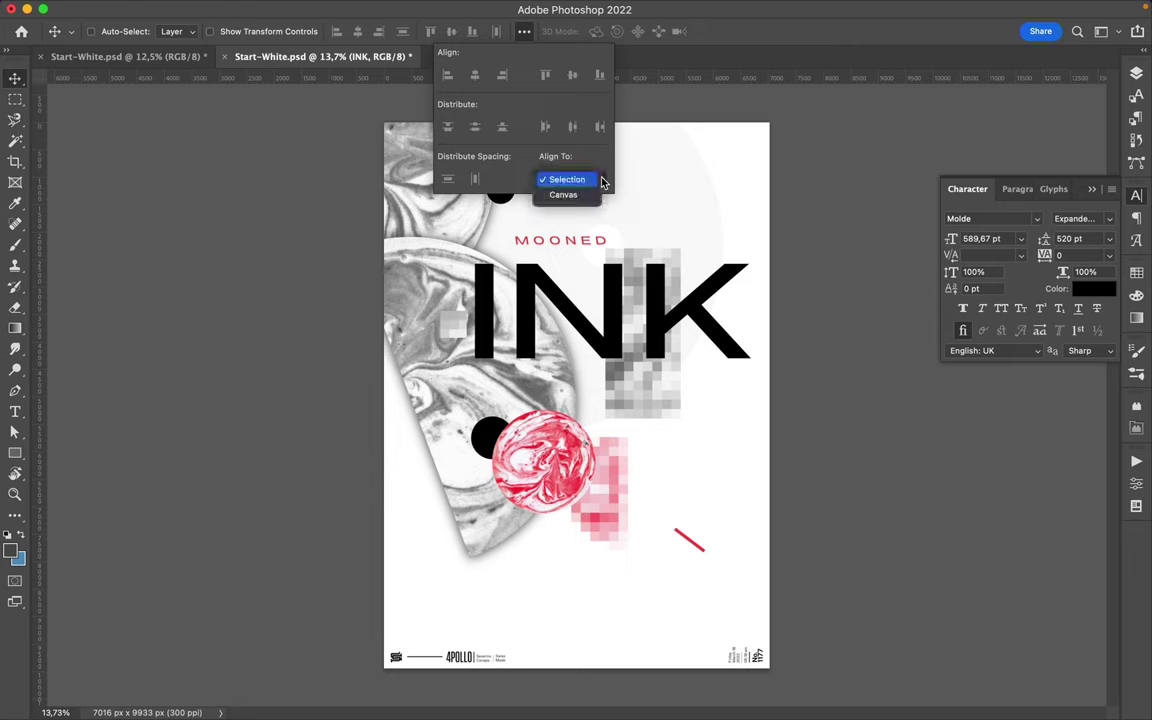
click(562, 192)
click(479, 77)
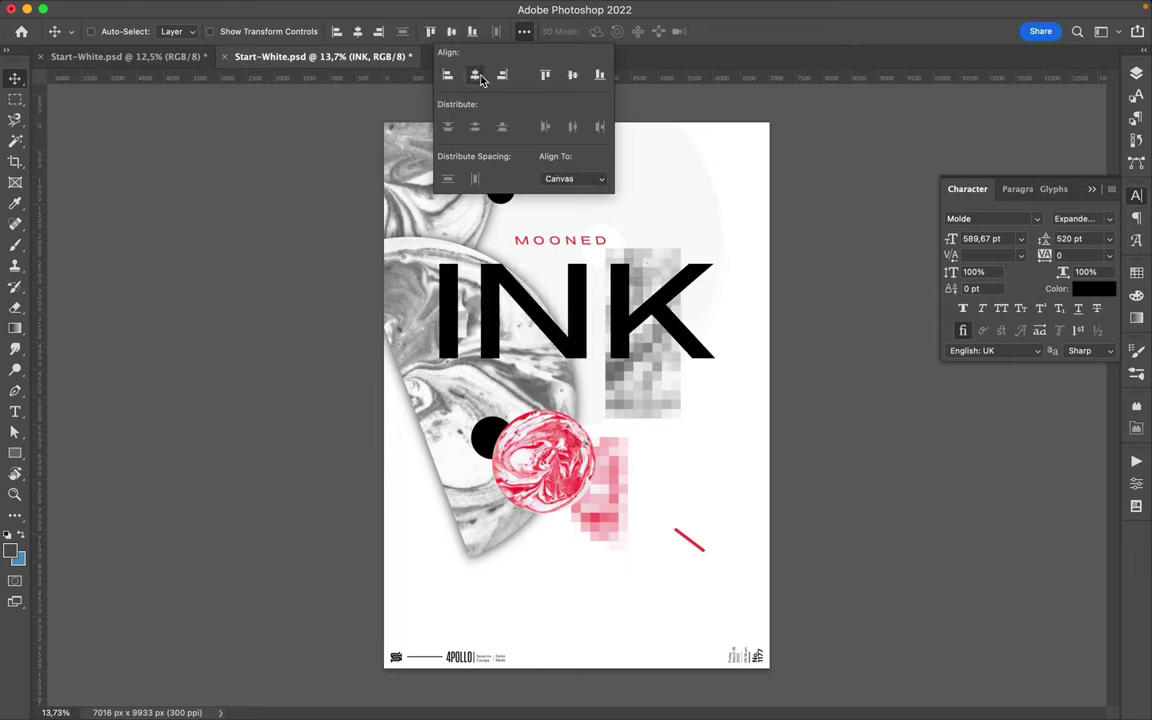
click(565, 245)
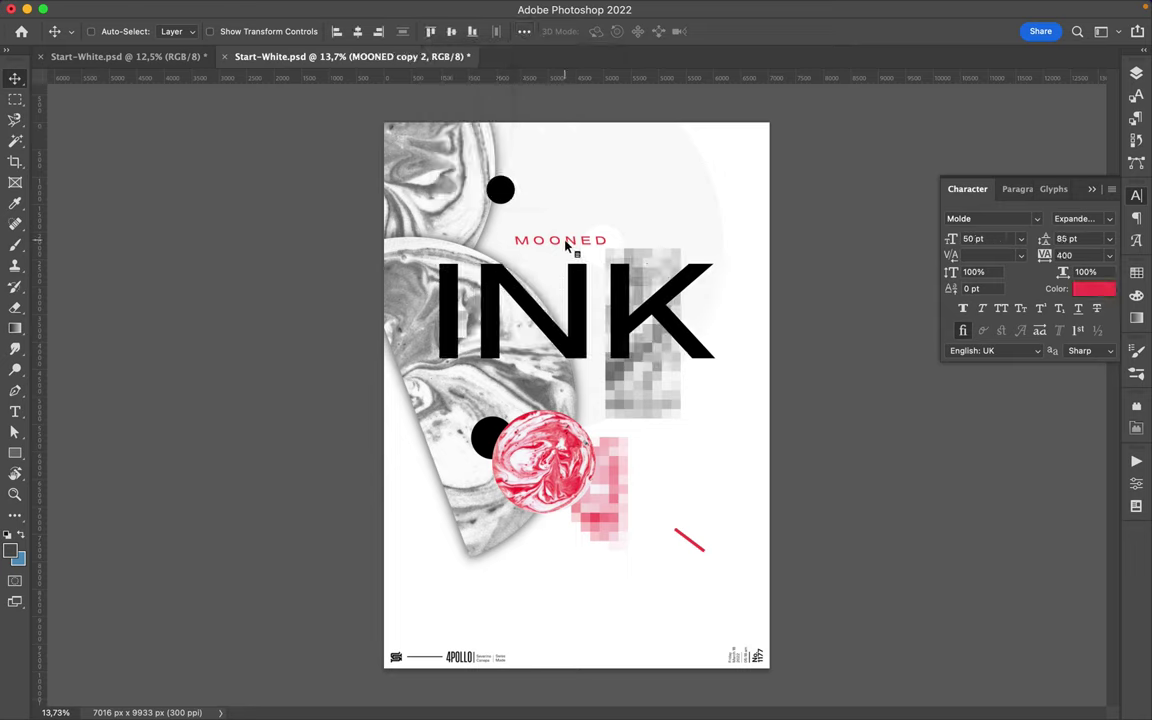
click(357, 31)
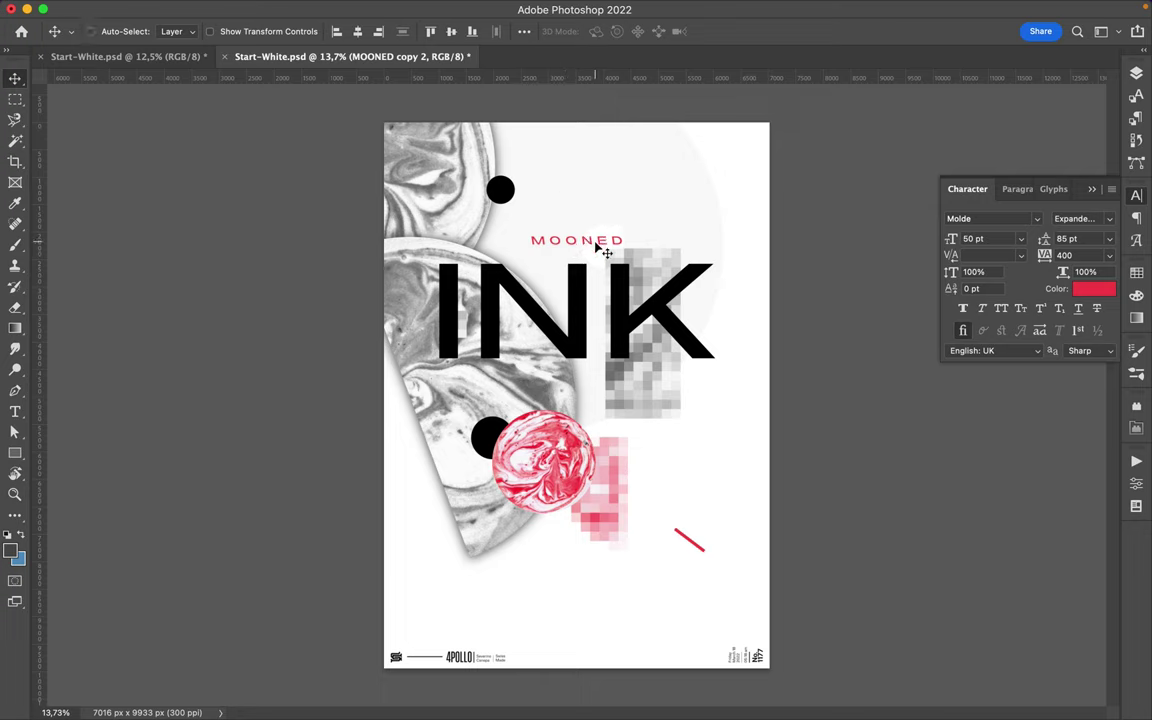
drag(596, 245, 544, 247)
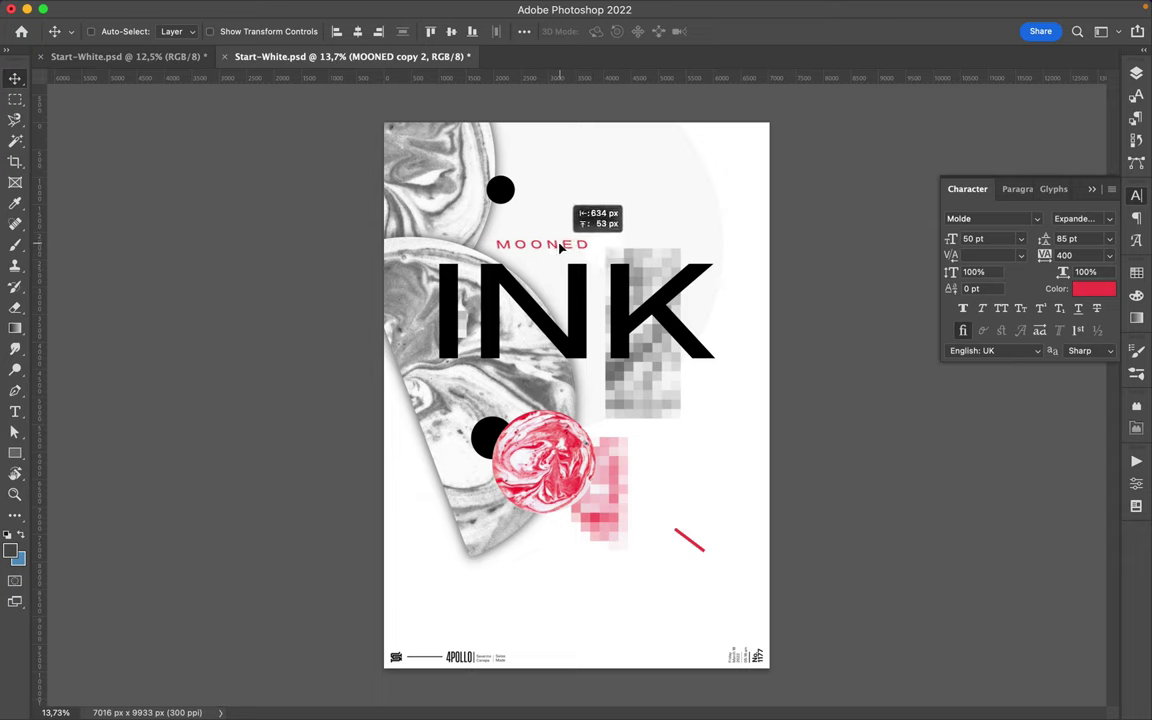
drag(544, 248, 559, 246)
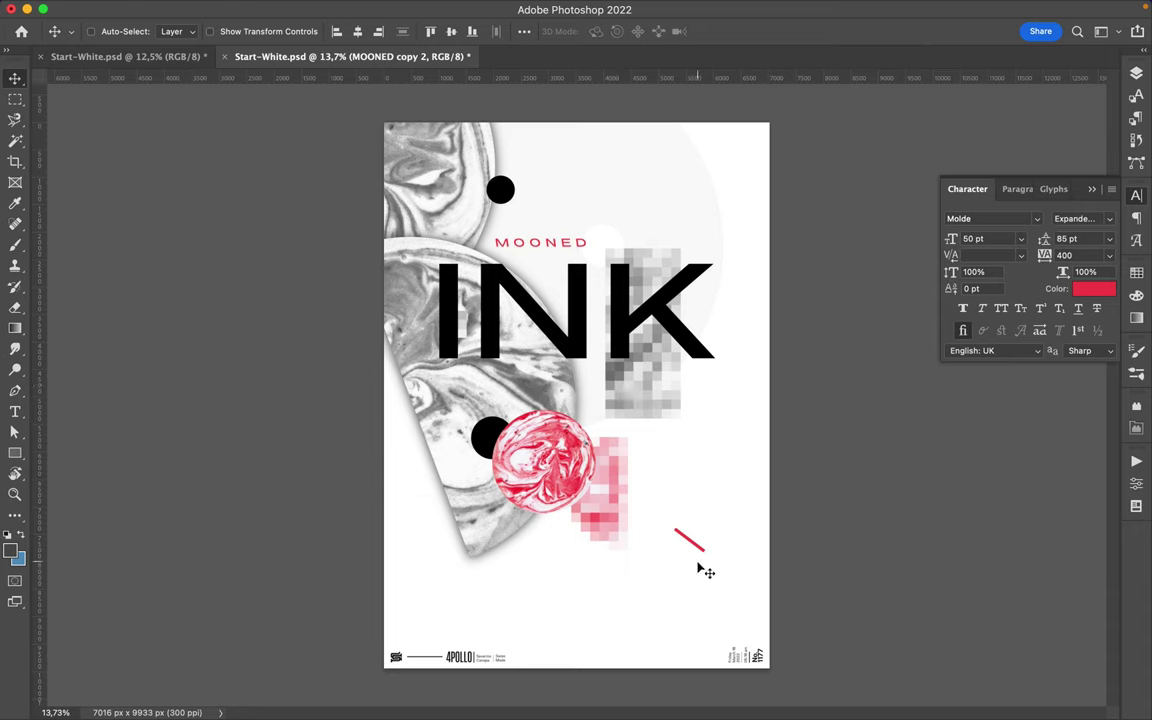
Scale the top black dot down to about 75%.
click(502, 192)
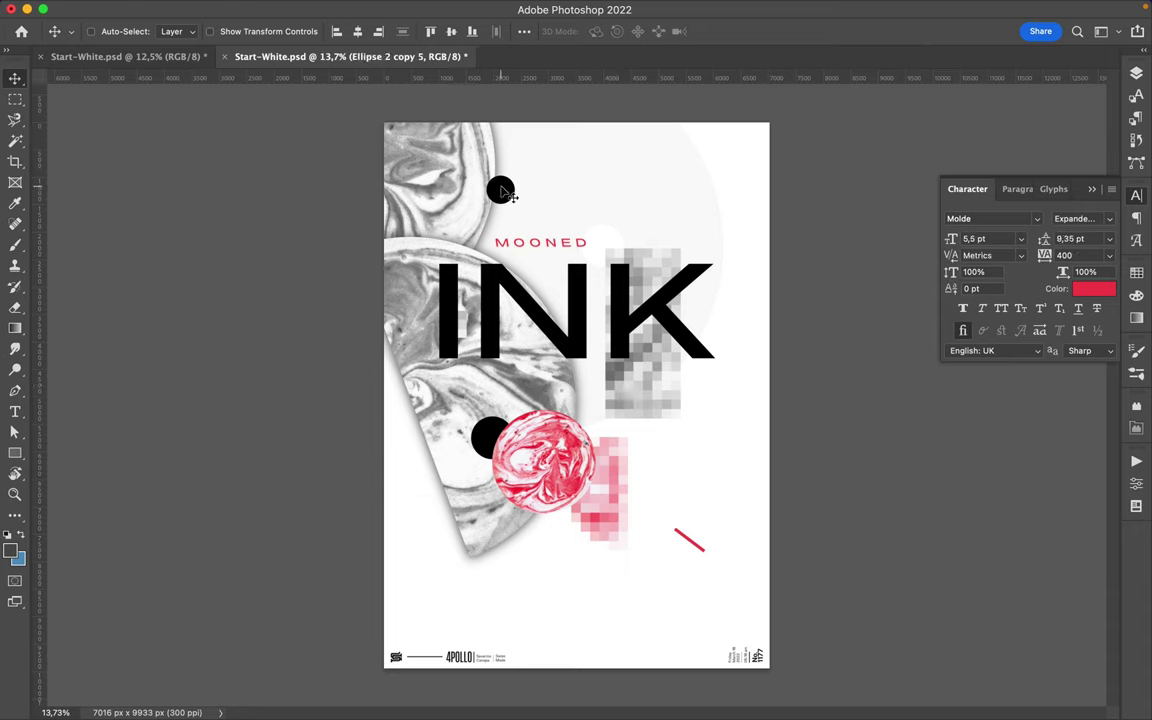
key(ctrl+t)
drag(516, 210, 510, 203)
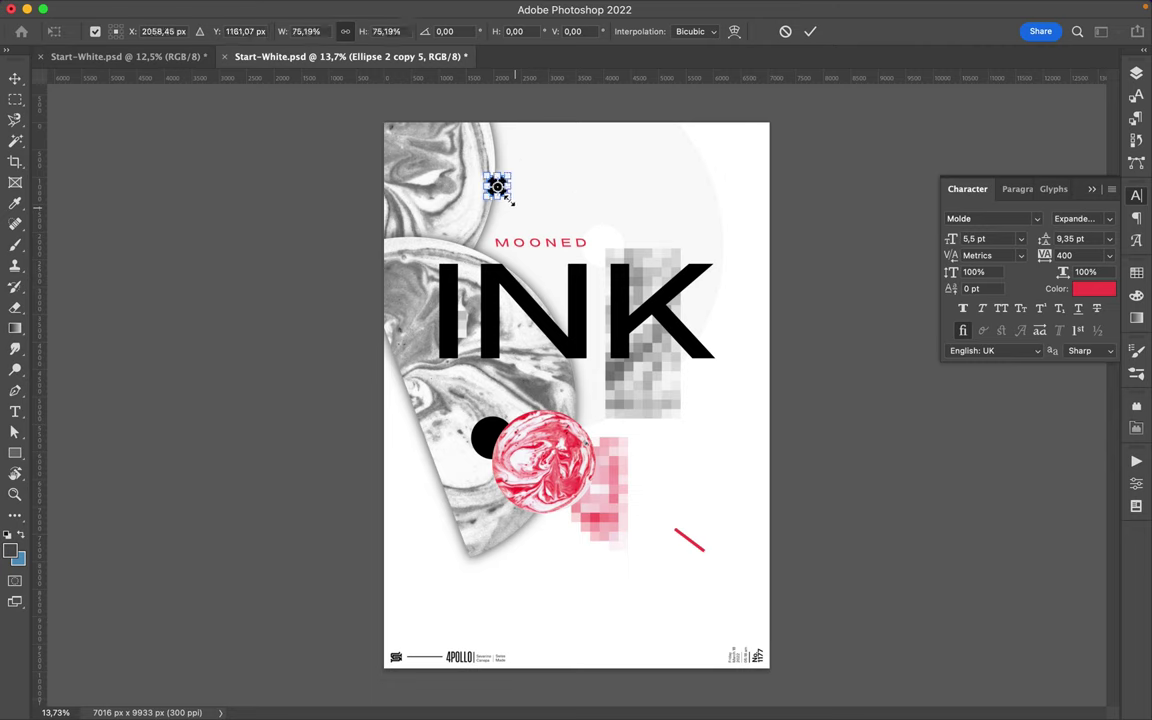
Commit the top dot's resize and move the lower black dot further left.
key(Return)
click(491, 441)
drag(491, 441, 425, 435)
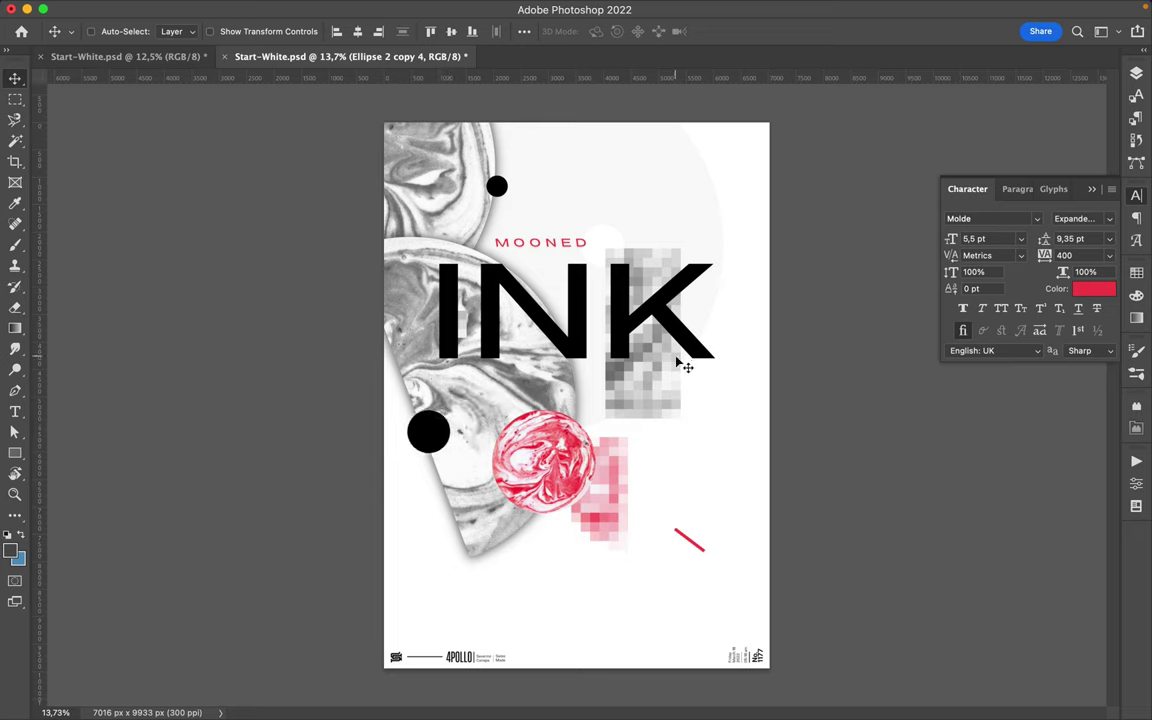
Move the pink pixel block beneath the red marble disc and rotate it -90°.
ctrl+click(618, 468)
drag(622, 470, 590, 511)
key(ctrl+t)
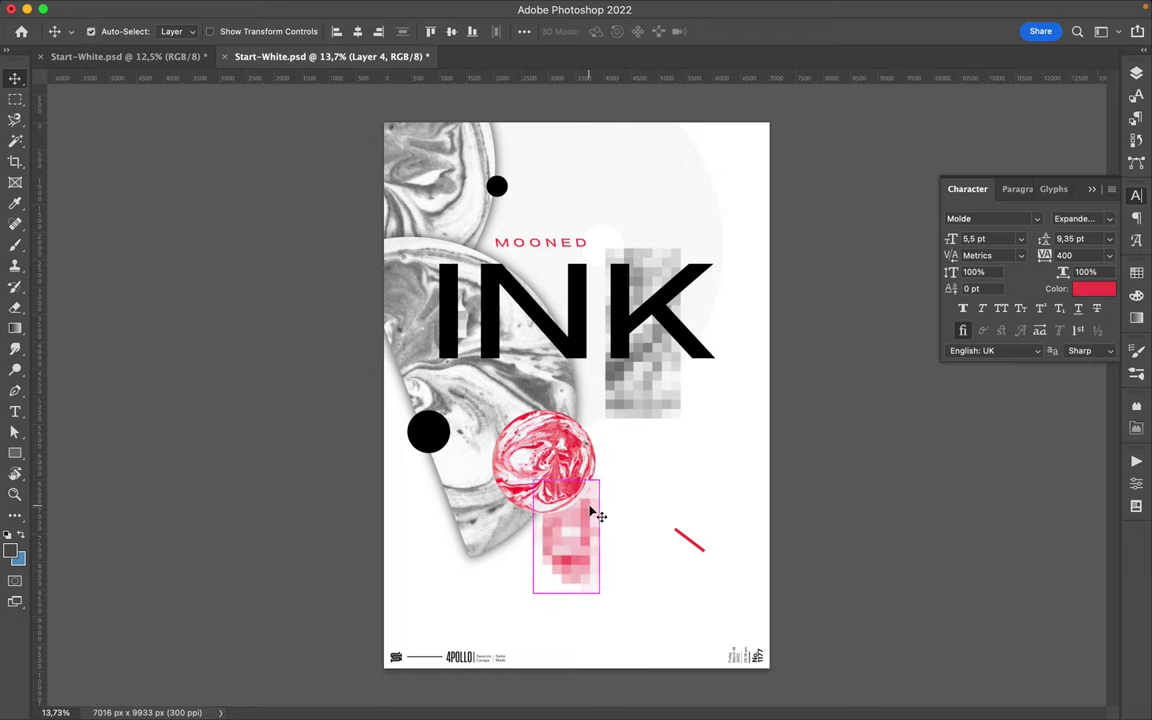
drag(536, 445, 470, 563)
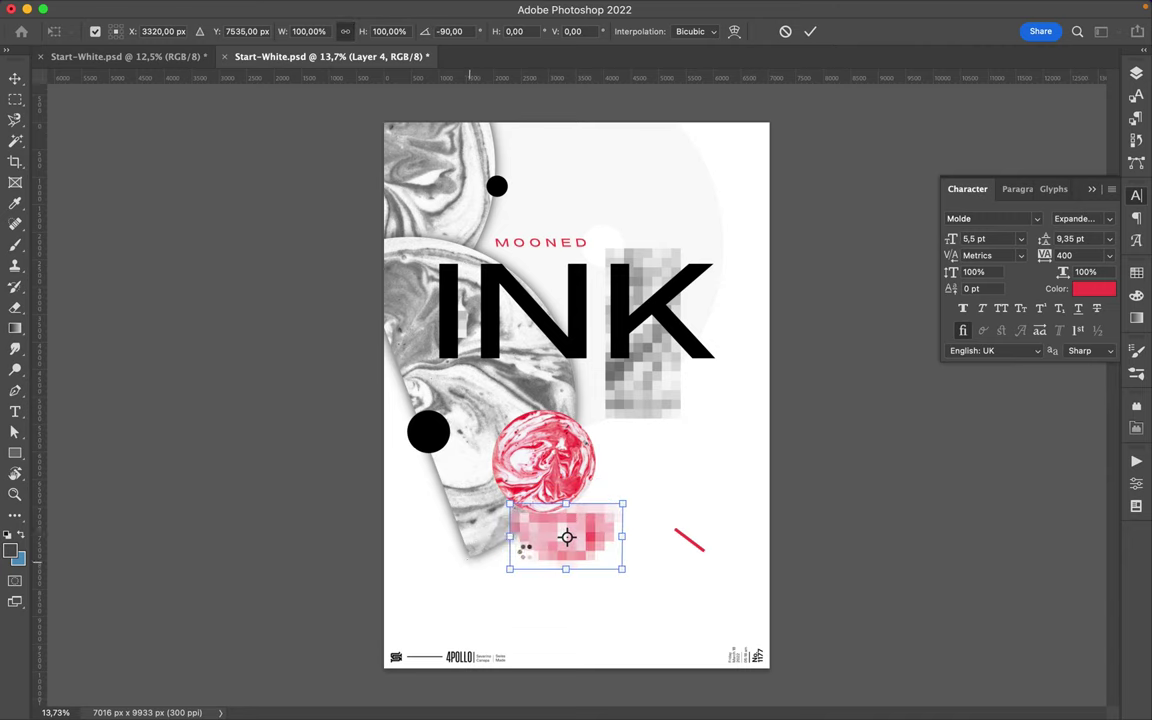
key(Return)
drag(536, 552, 553, 547)
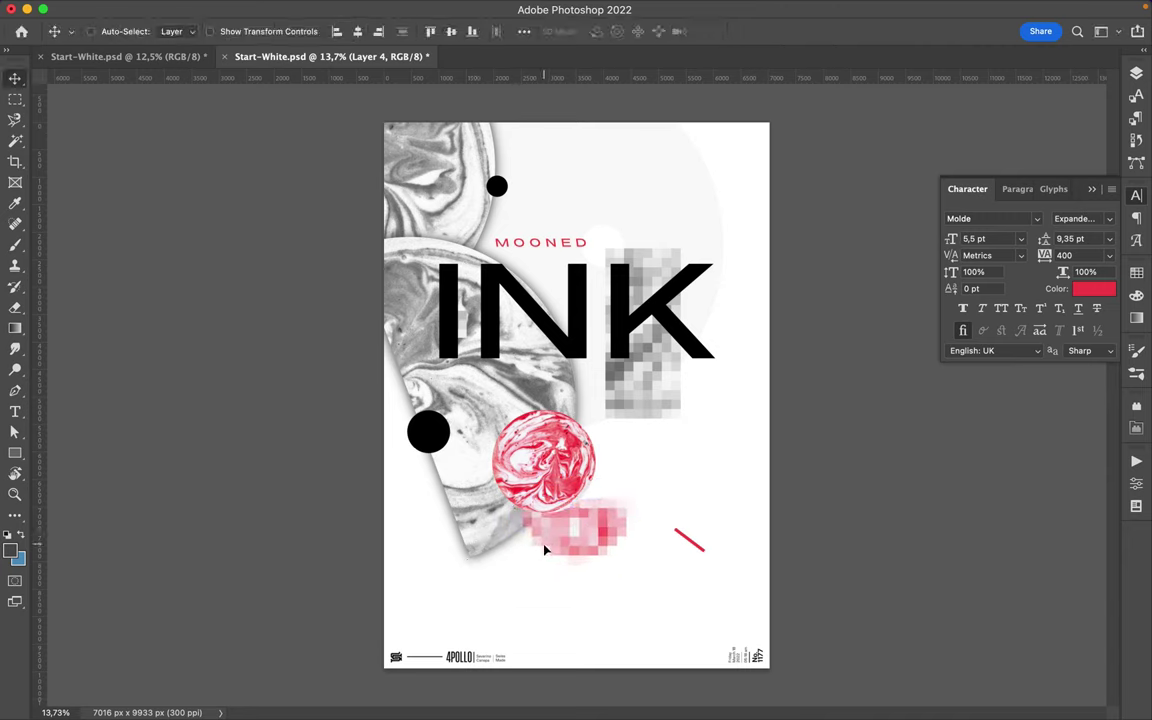
Duplicate the short red line toward the lower left and rotate the copy.
click(700, 551)
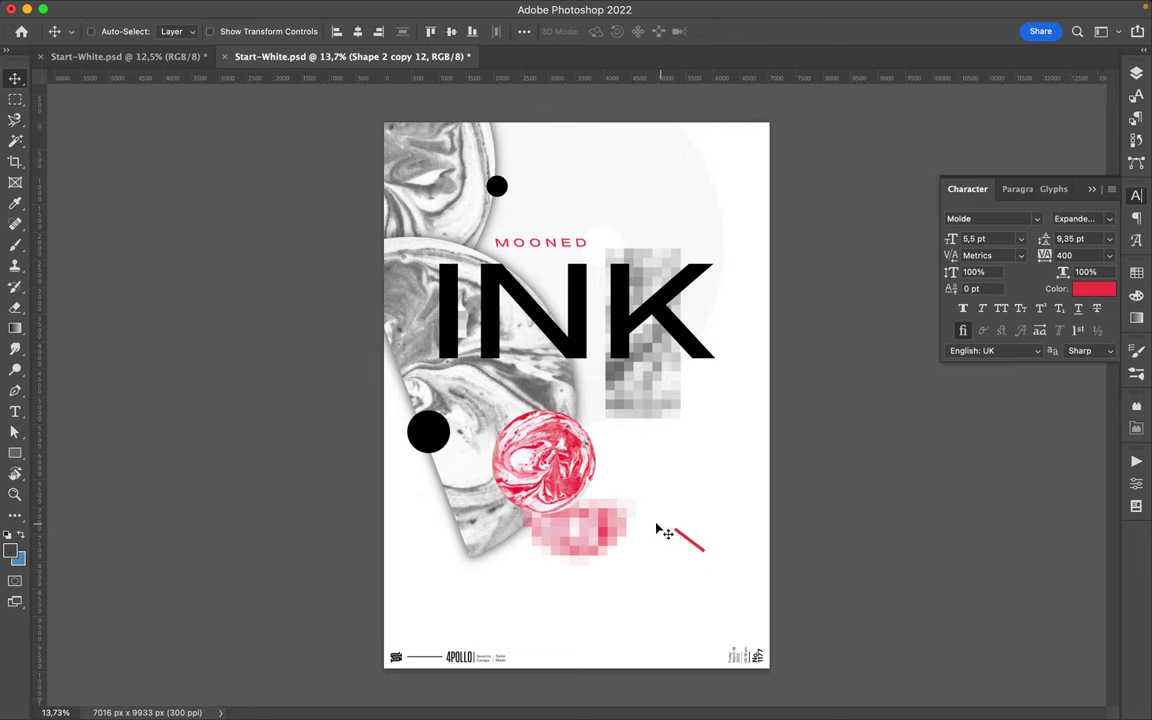
alt+drag(696, 549, 474, 527)
key(ctrl+t)
drag(487, 487, 447, 472)
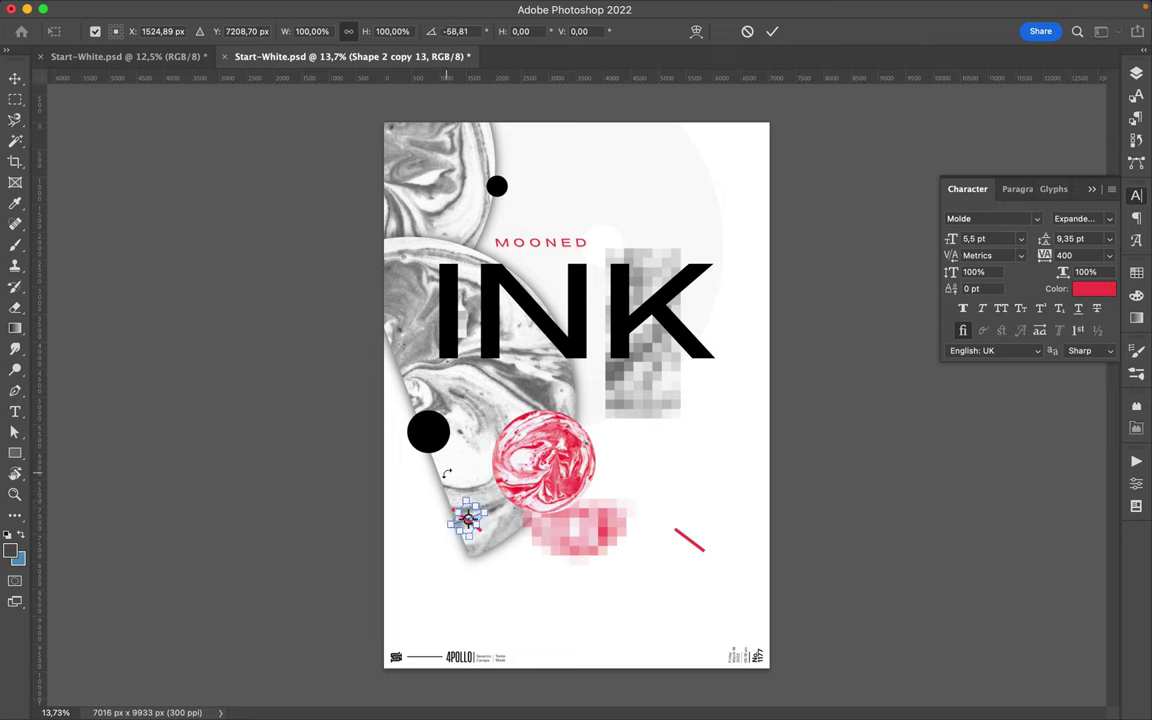
key(Return)
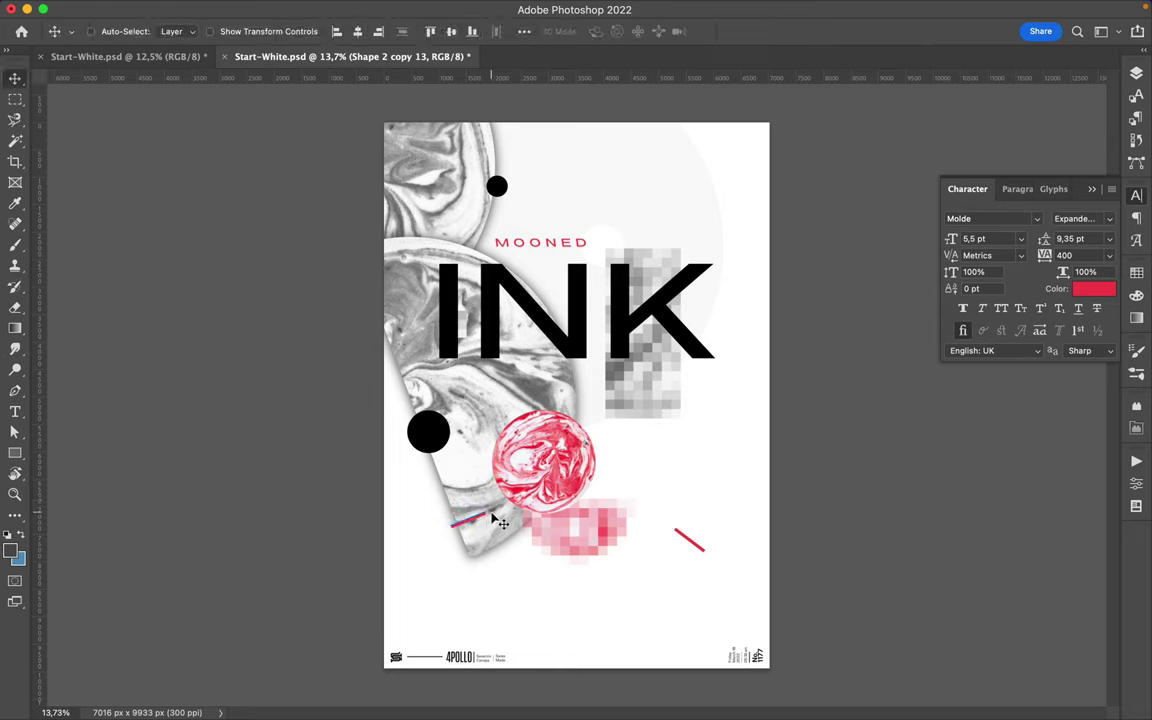
drag(492, 518, 497, 512)
Rotate another red dash steeply, about -87°, and place it beside the red marble disc.
key(ctrl+t)
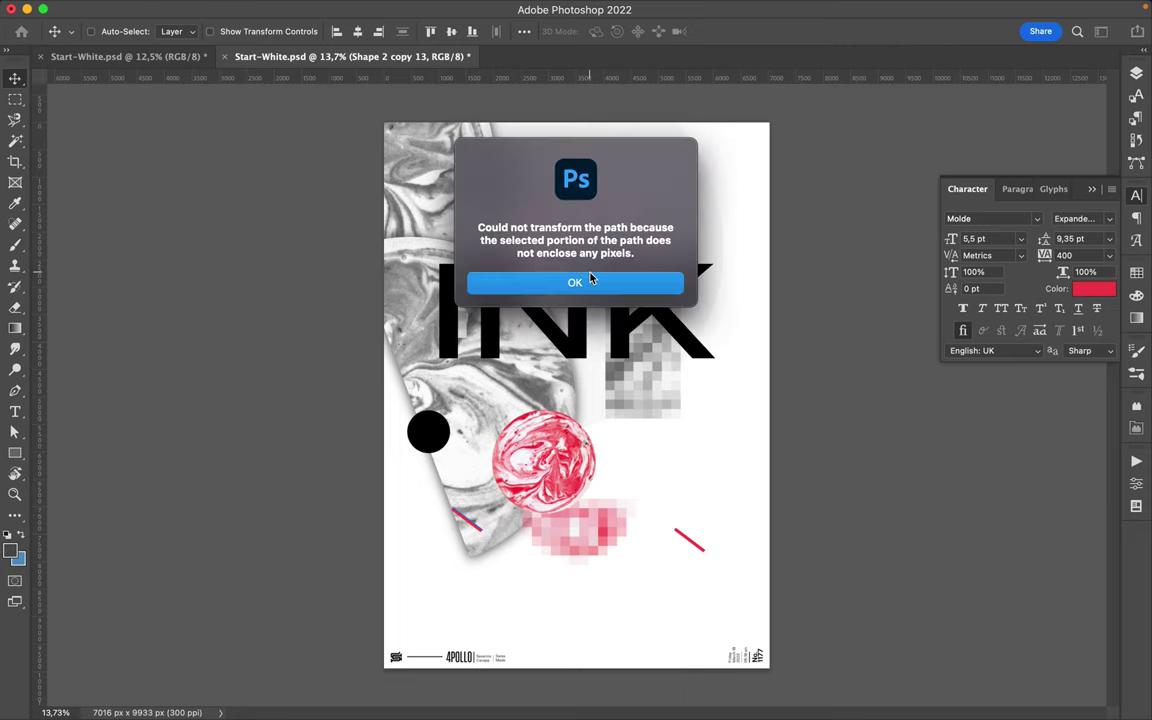
click(590, 279)
drag(470, 522, 585, 222)
key(ctrl+t)
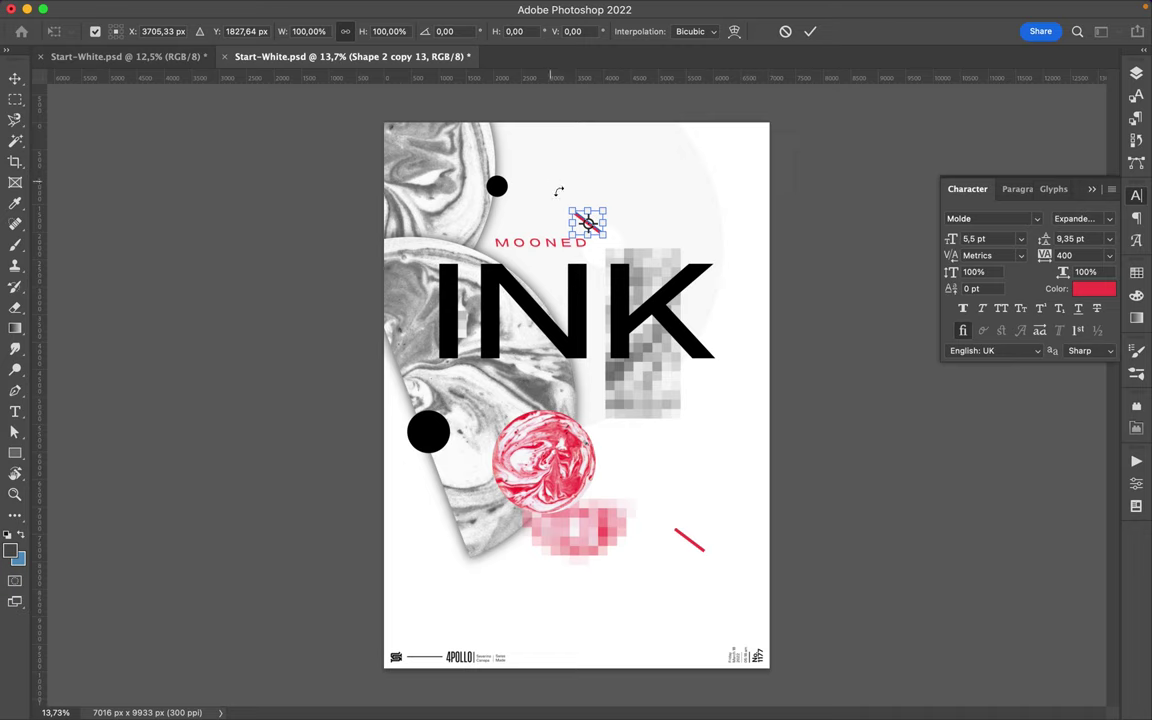
drag(564, 197, 541, 251)
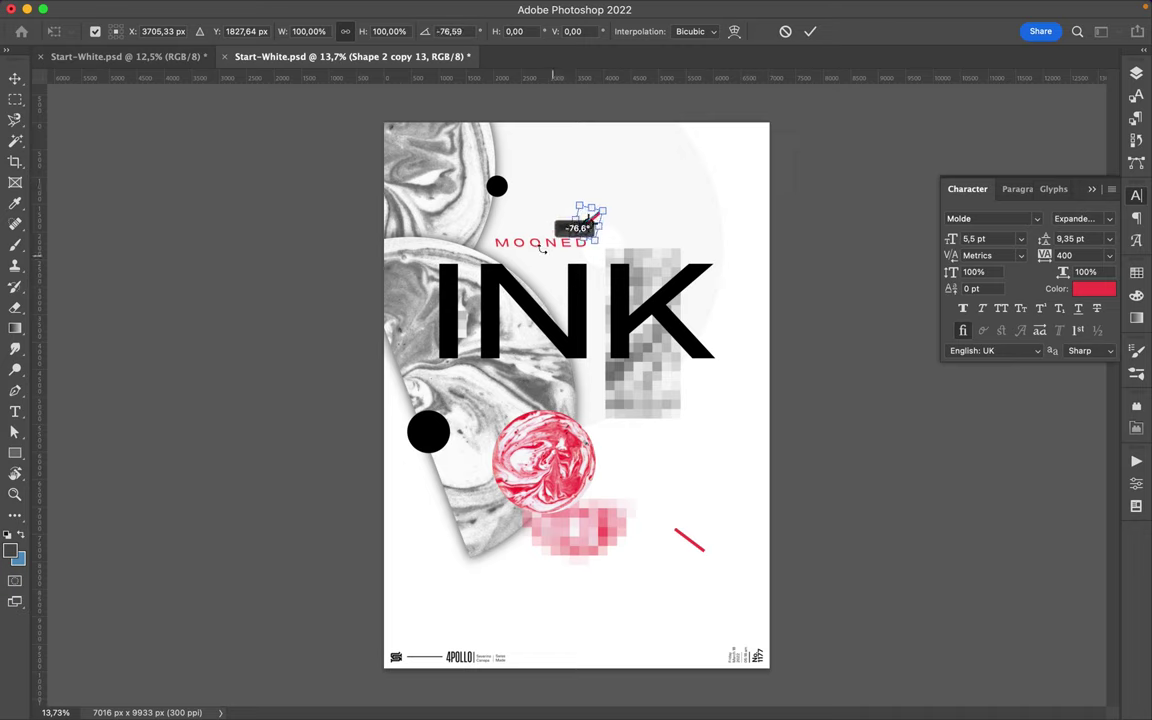
key(Return)
drag(604, 216, 600, 144)
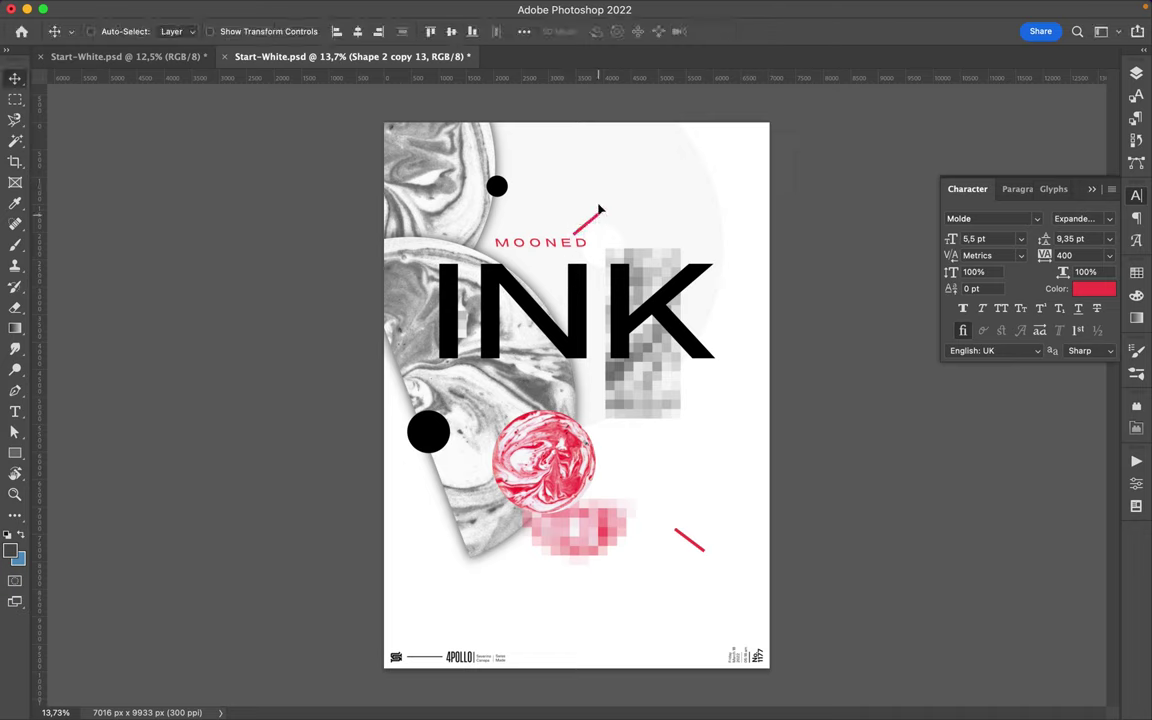
mouse_move(600, 144)
mouse_down()
mouse_move(469, 400)
mouse_move(426, 402)
mouse_up()
key(ctrl+t)
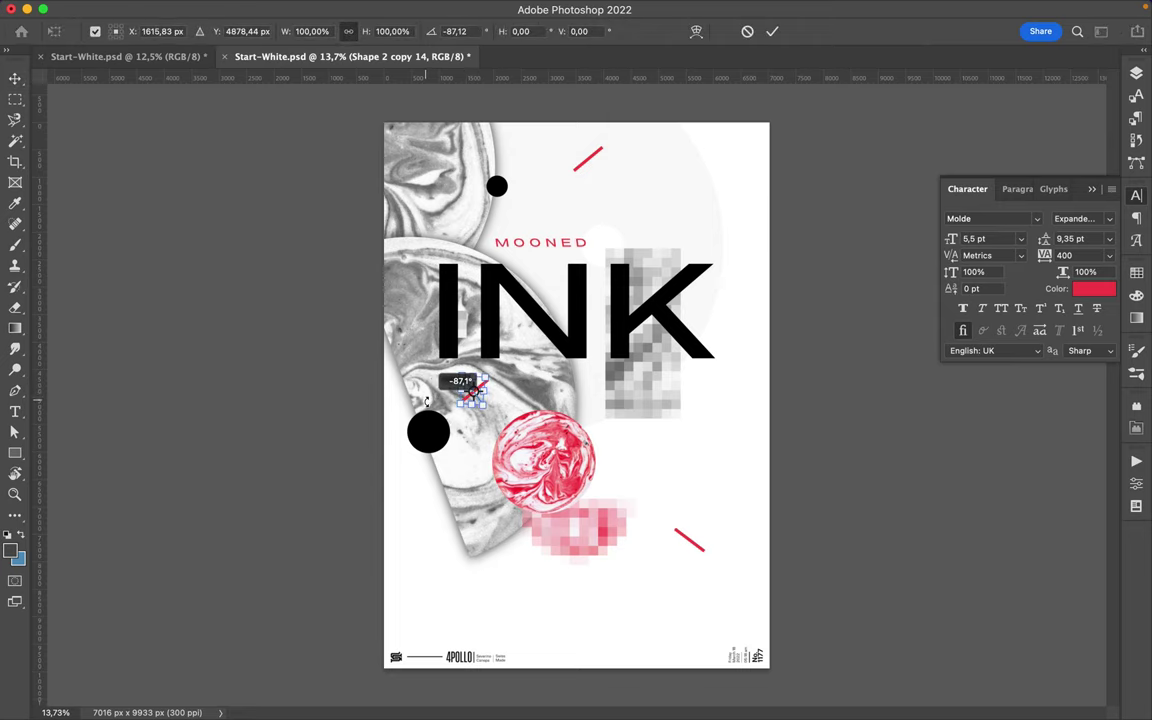
key(Return)
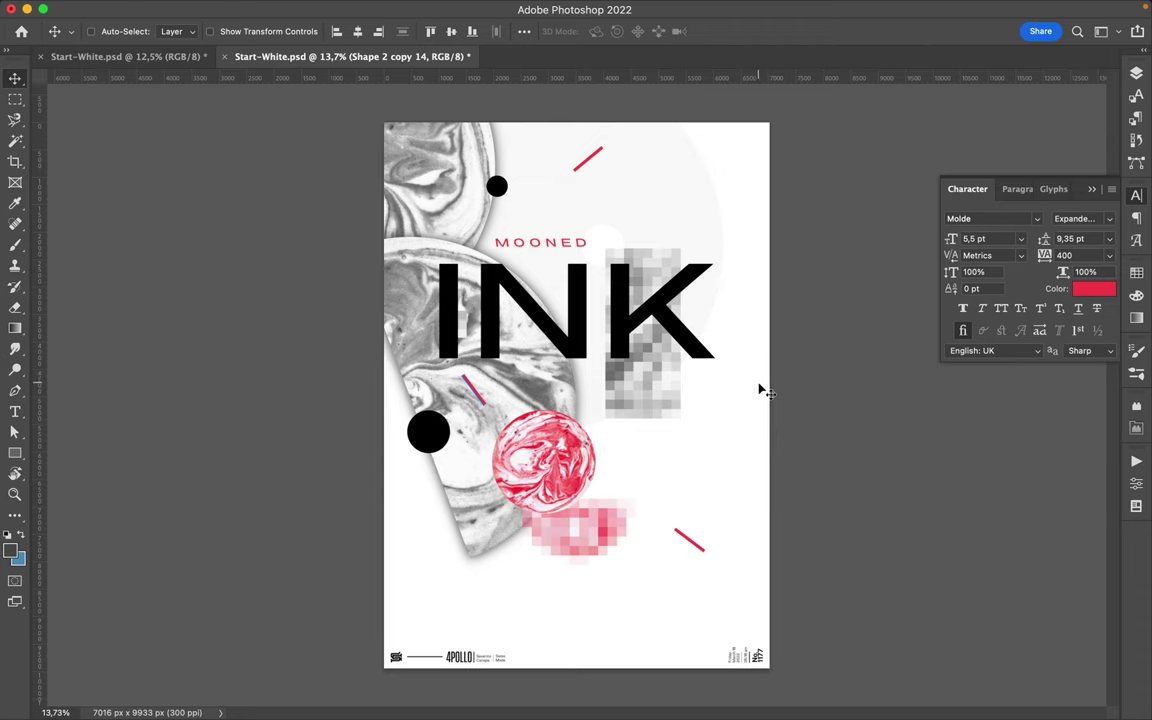
key(u)
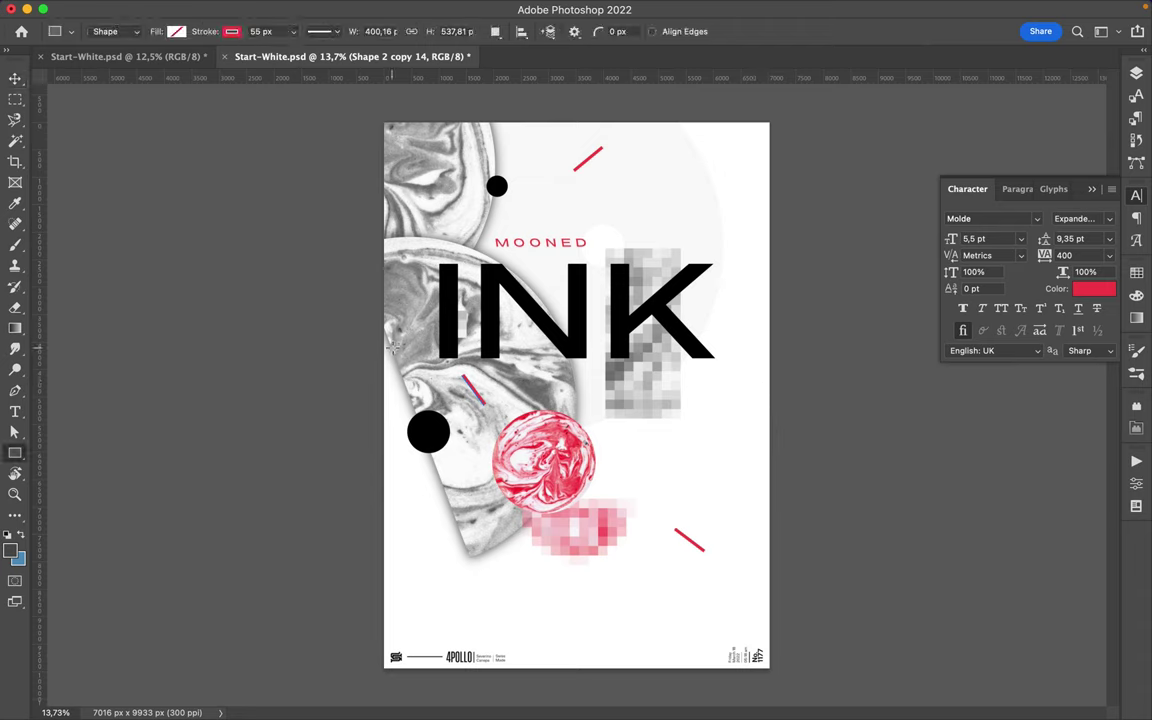
Draw a narrow left-edge rectangle with no stroke and a red fill sampled from the red line.
mouse_move(373, 253)
mouse_down()
mouse_move(390, 376)
mouse_move(390, 366)
mouse_up()
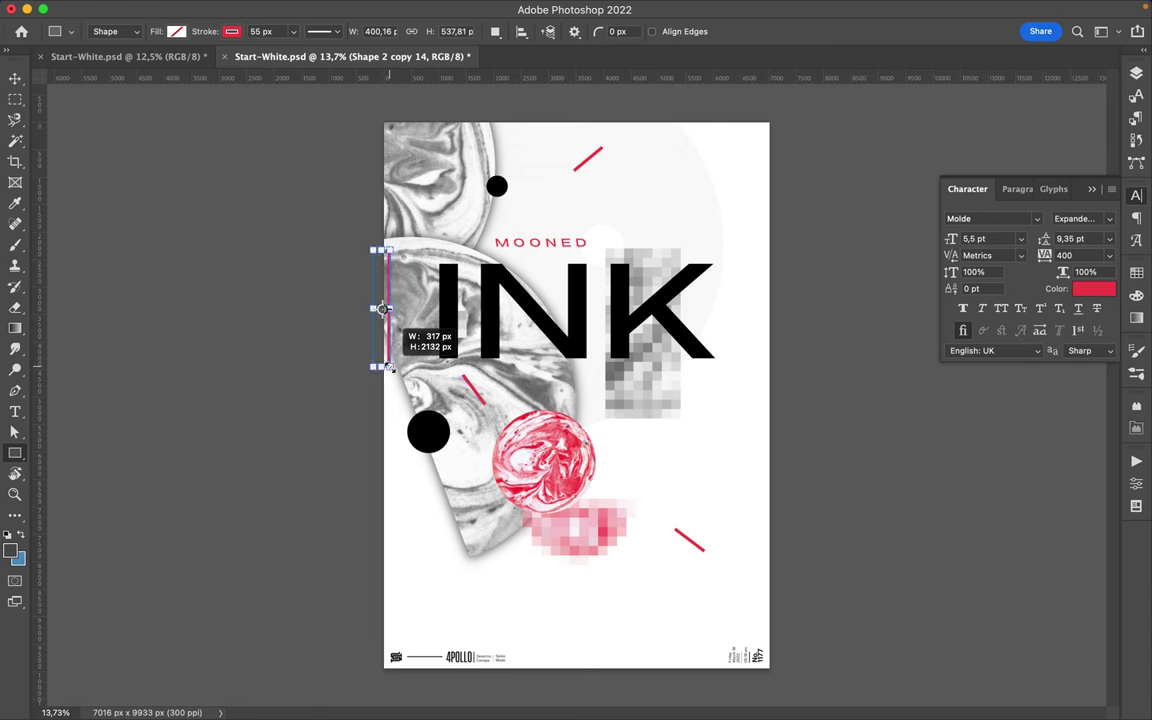
key(a)
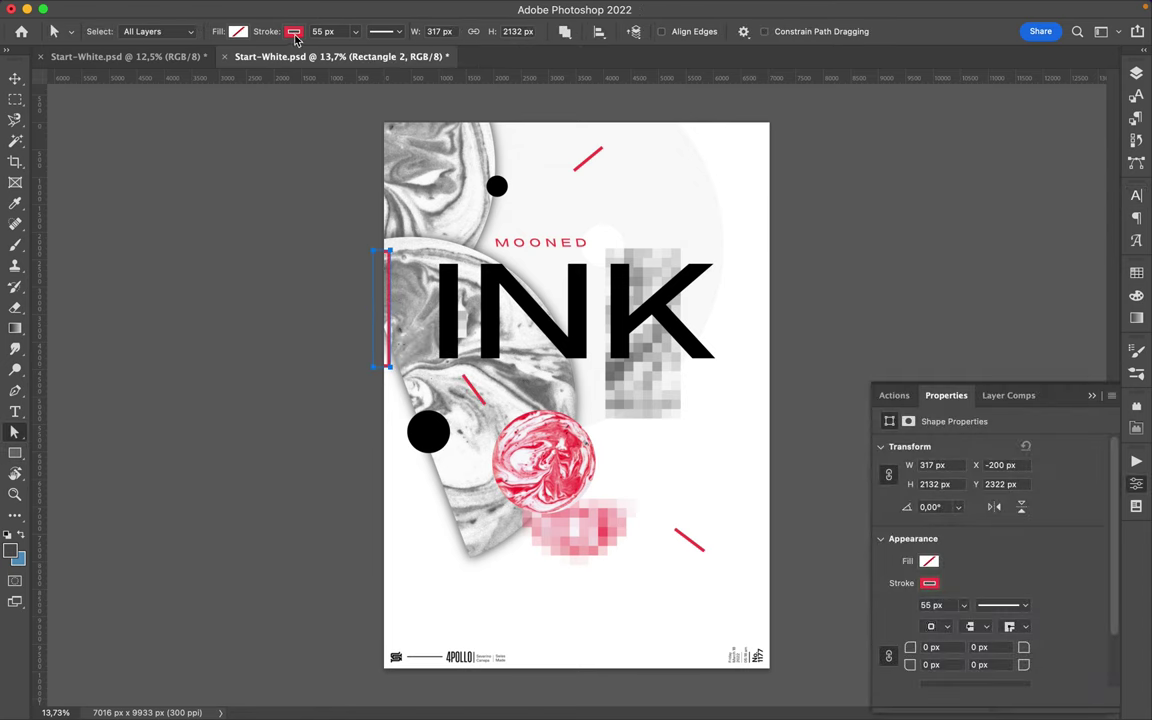
click(295, 38)
click(177, 62)
click(239, 32)
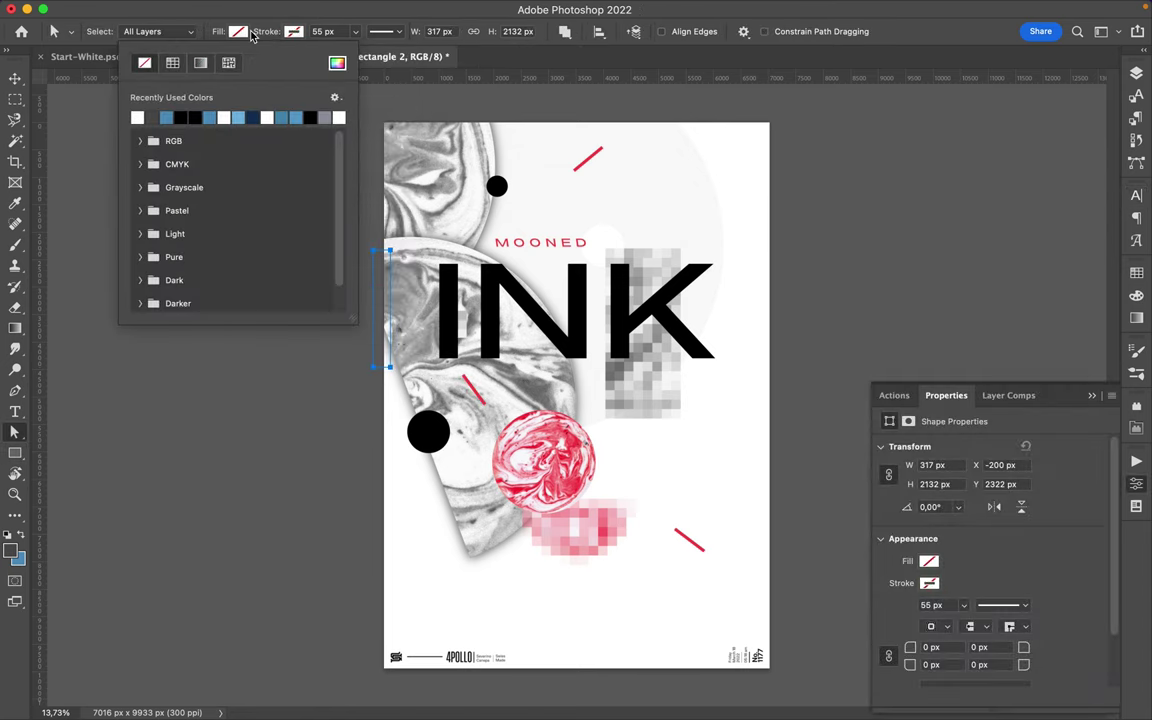
key(i)
click(479, 380)
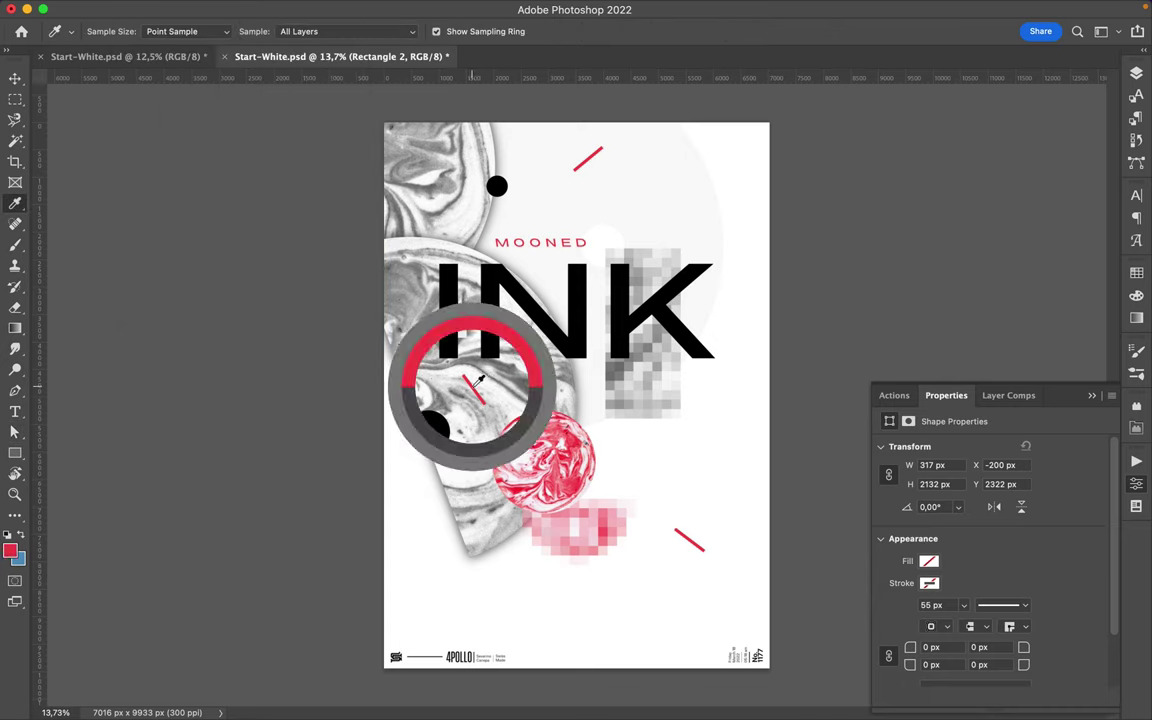
key(a)
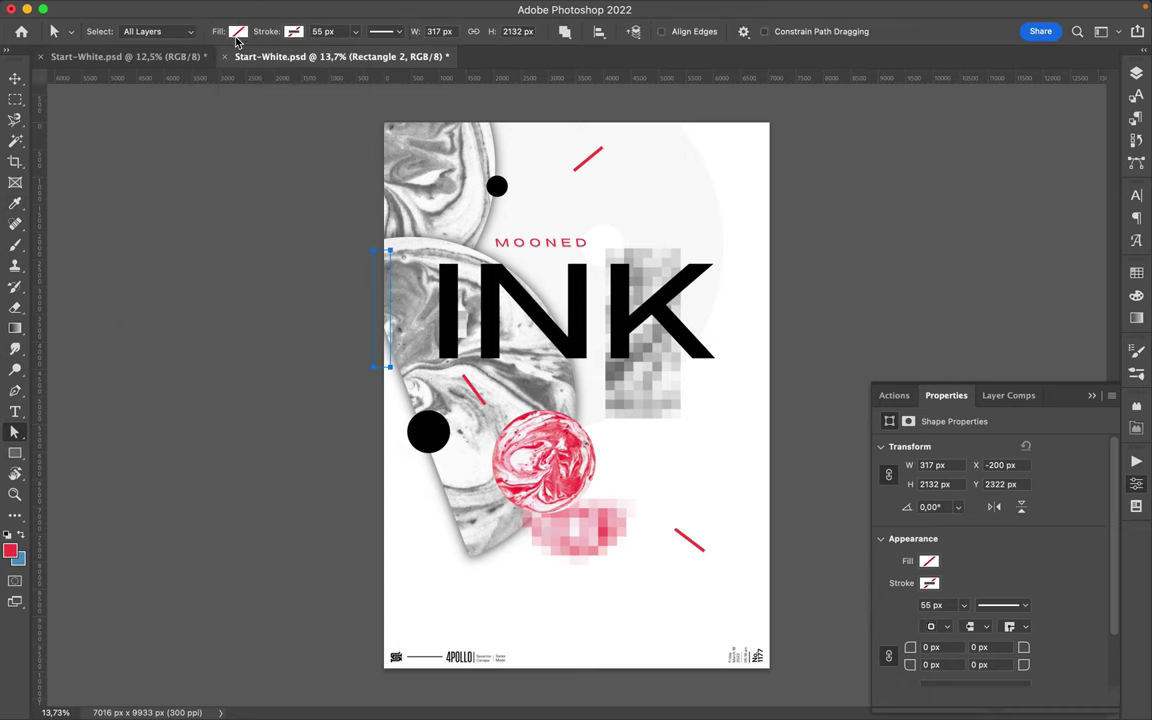
click(238, 32)
click(140, 117)
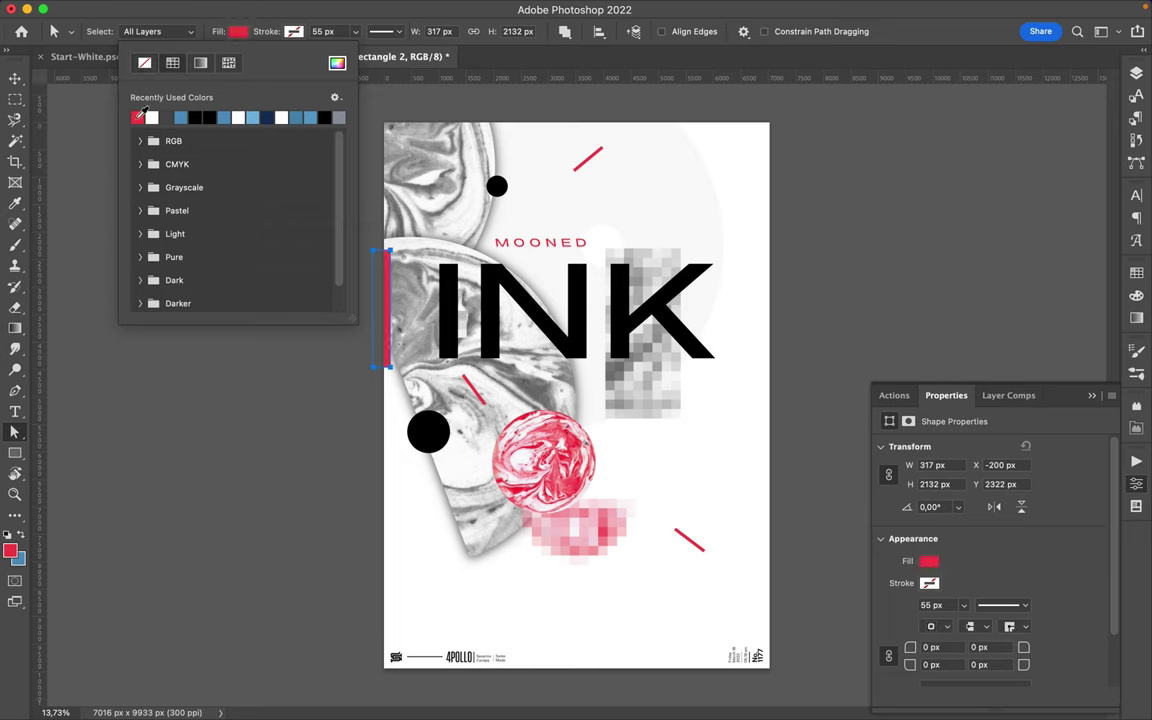
Shorten the red bar to 317 × 1769 px, level with INK, and nudge it 15 px right.
key(v)
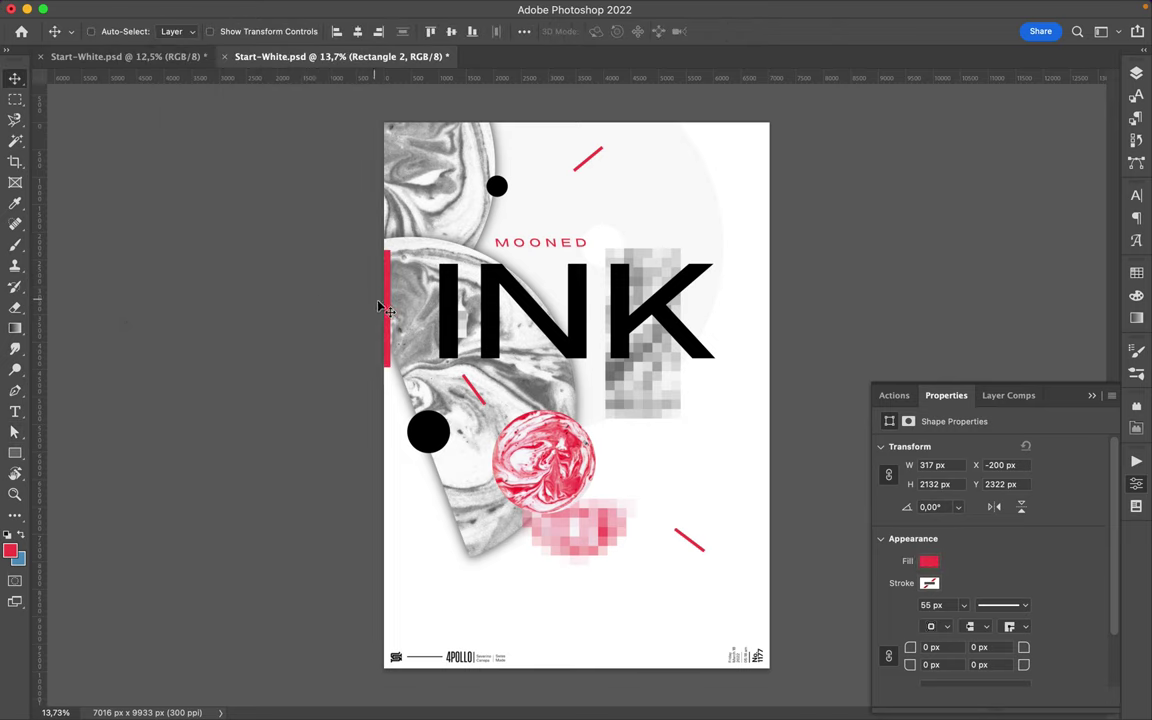
drag(384, 311, 386, 308)
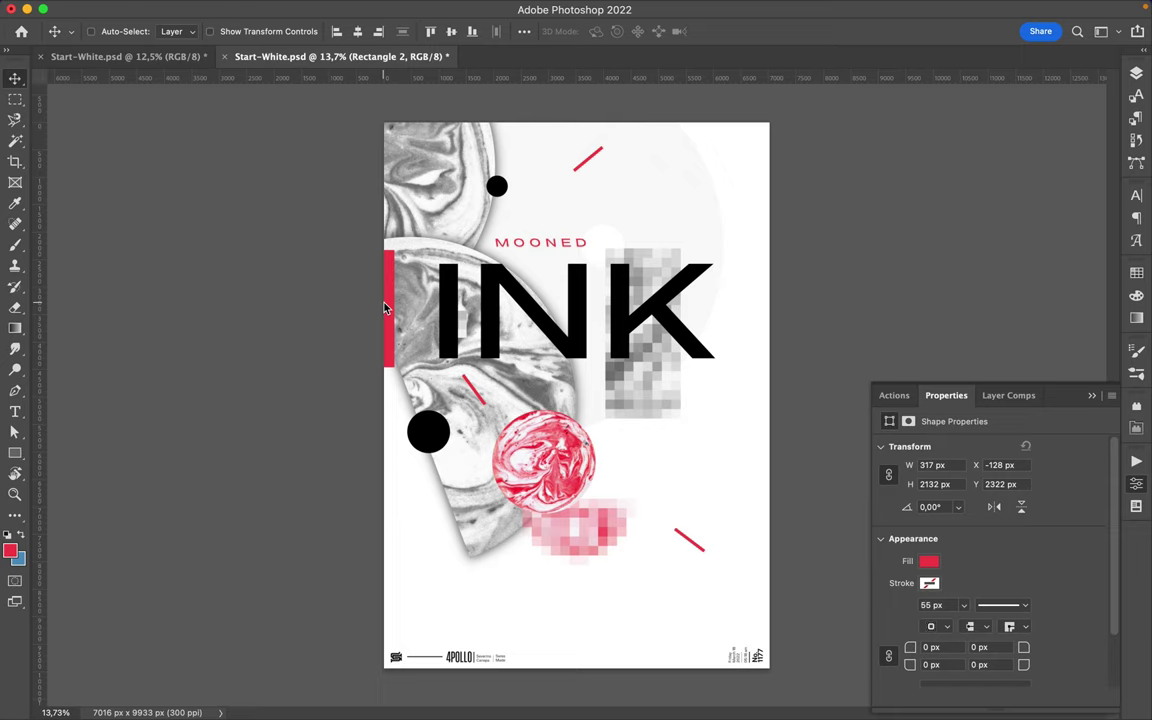
key(ctrl+t)
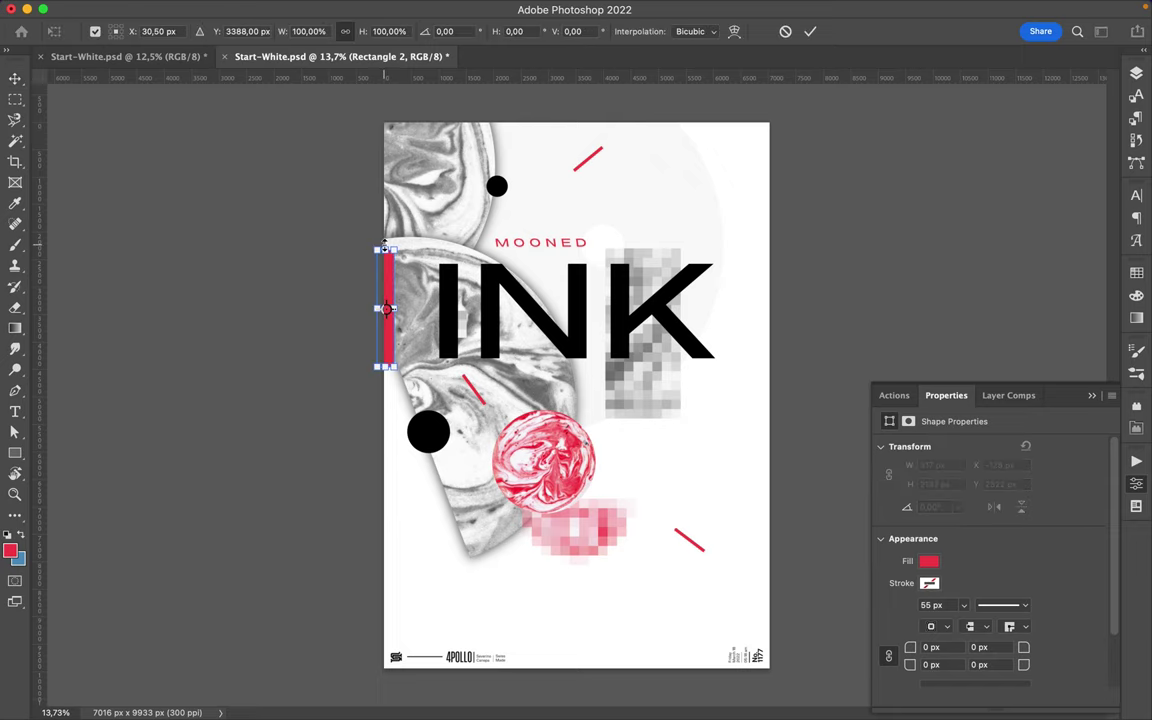
drag(385, 241, 385, 254)
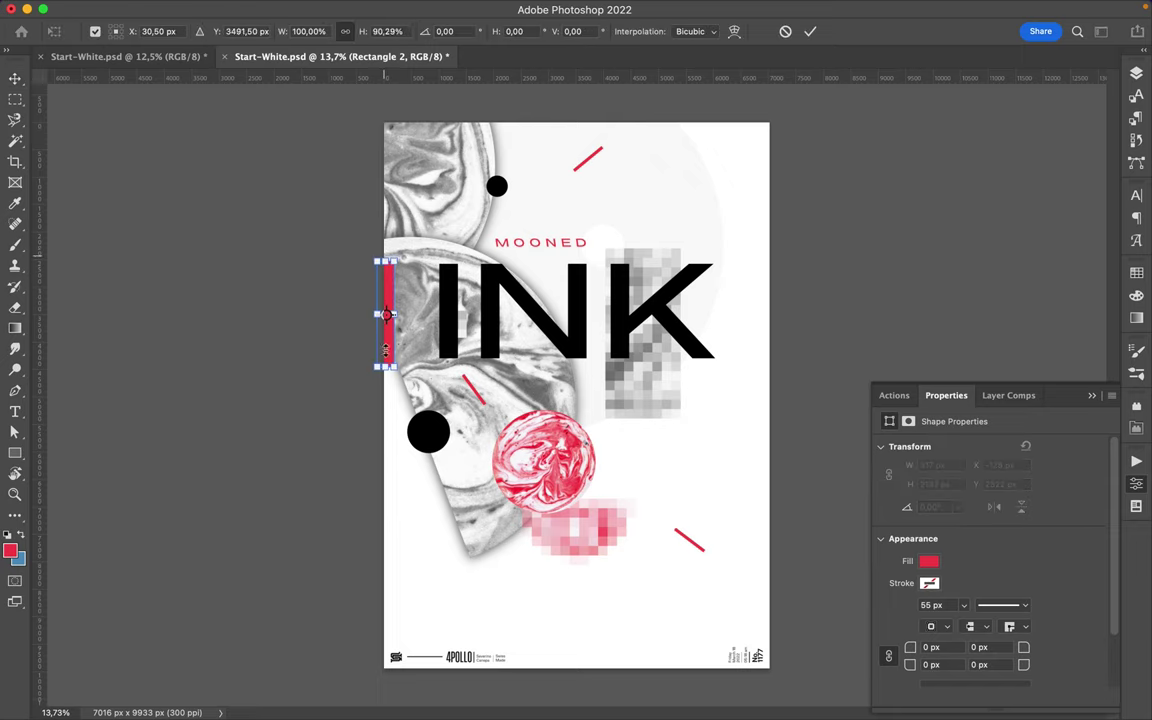
drag(386, 368, 386, 360)
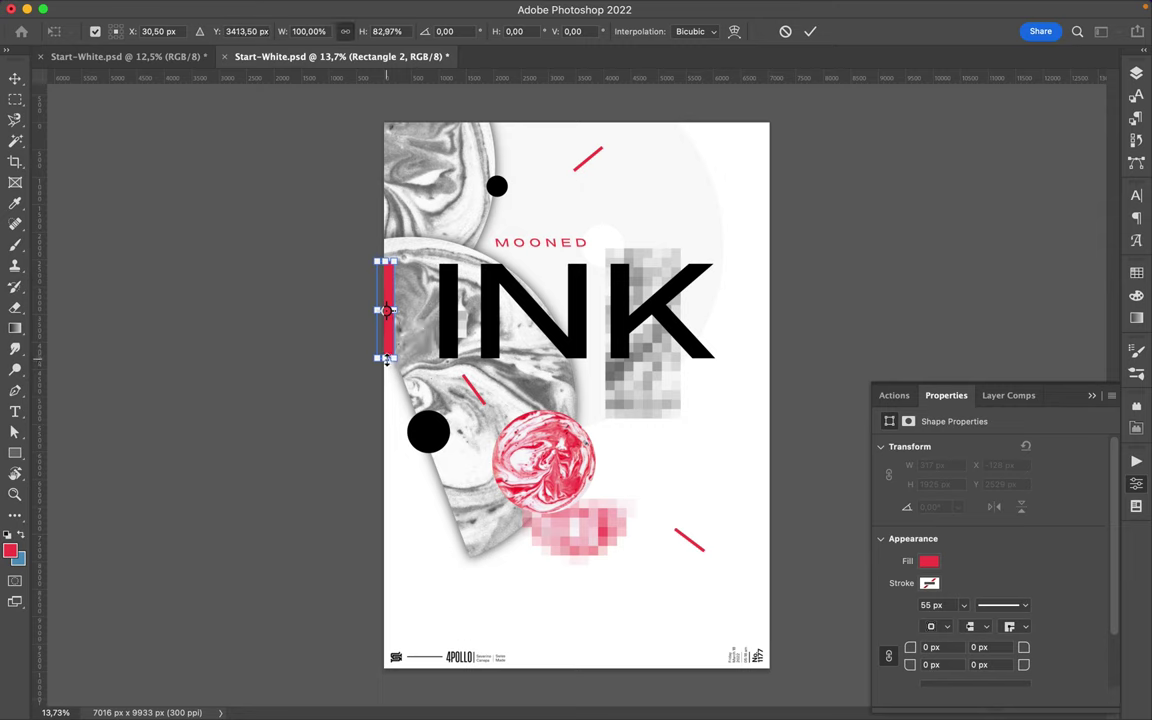
key(Return)
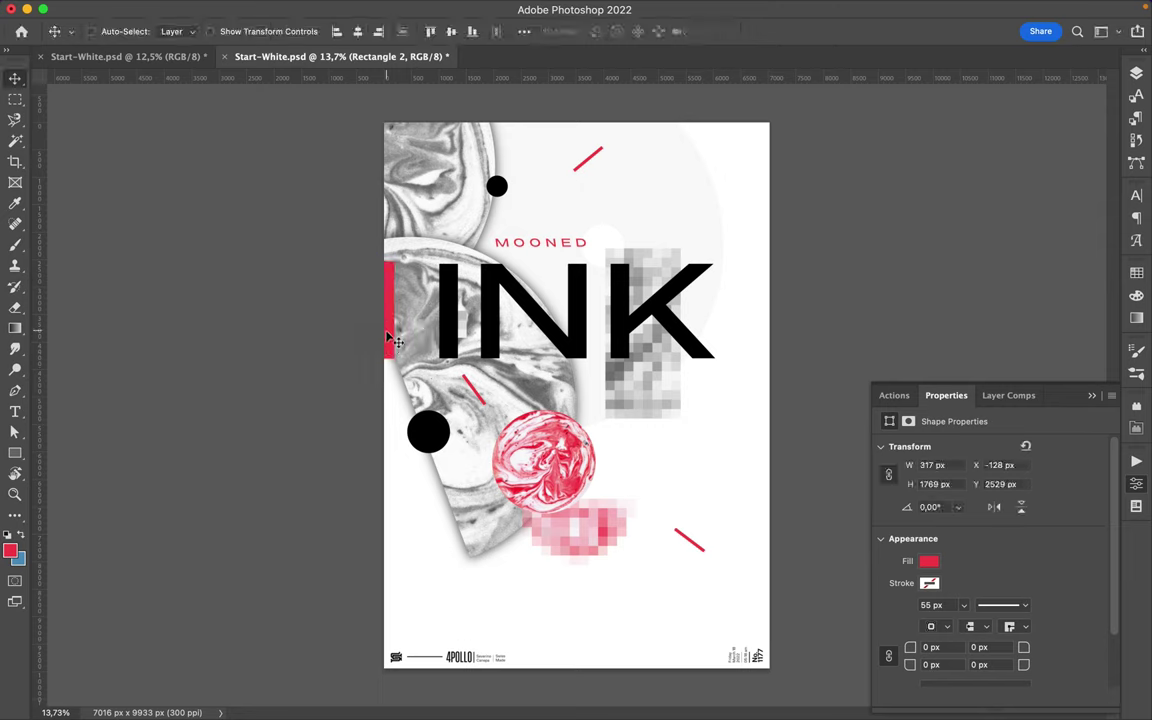
drag(388, 337, 389, 337)
Draw a white 662 × 3187 px rectangle at the left edge and stack Rectangle 3 below Rectangle 2.
key(u)
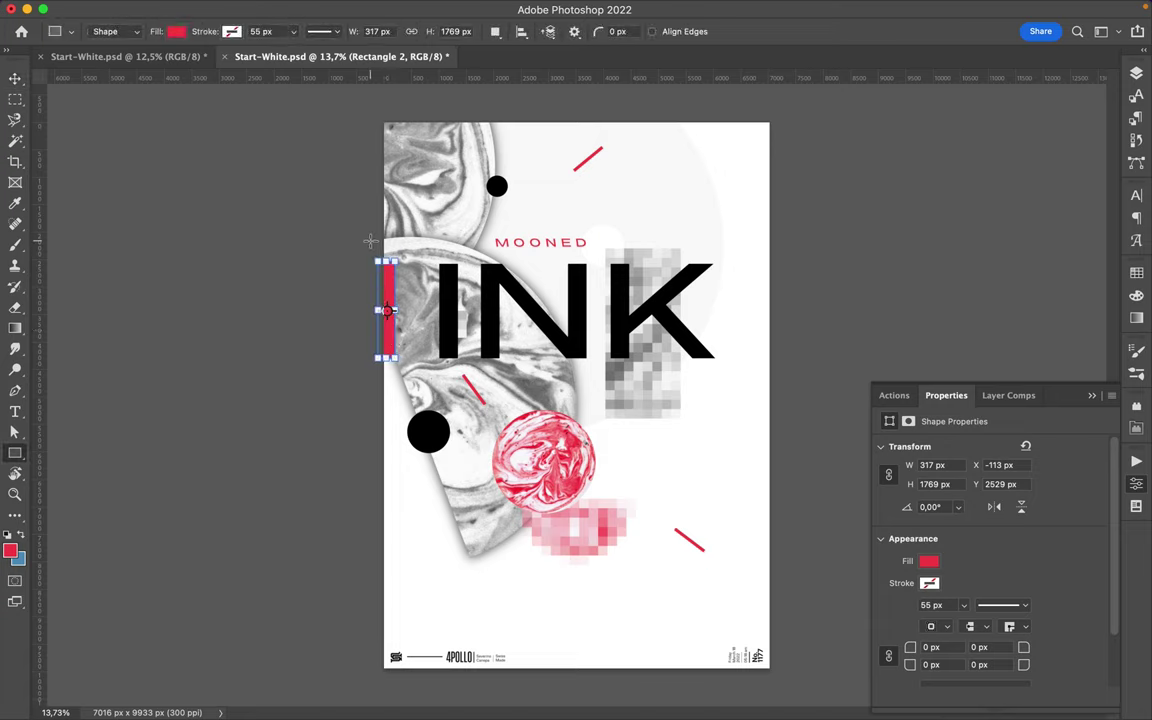
drag(367, 240, 404, 416)
key(i)
click(586, 182)
click(660, 187)
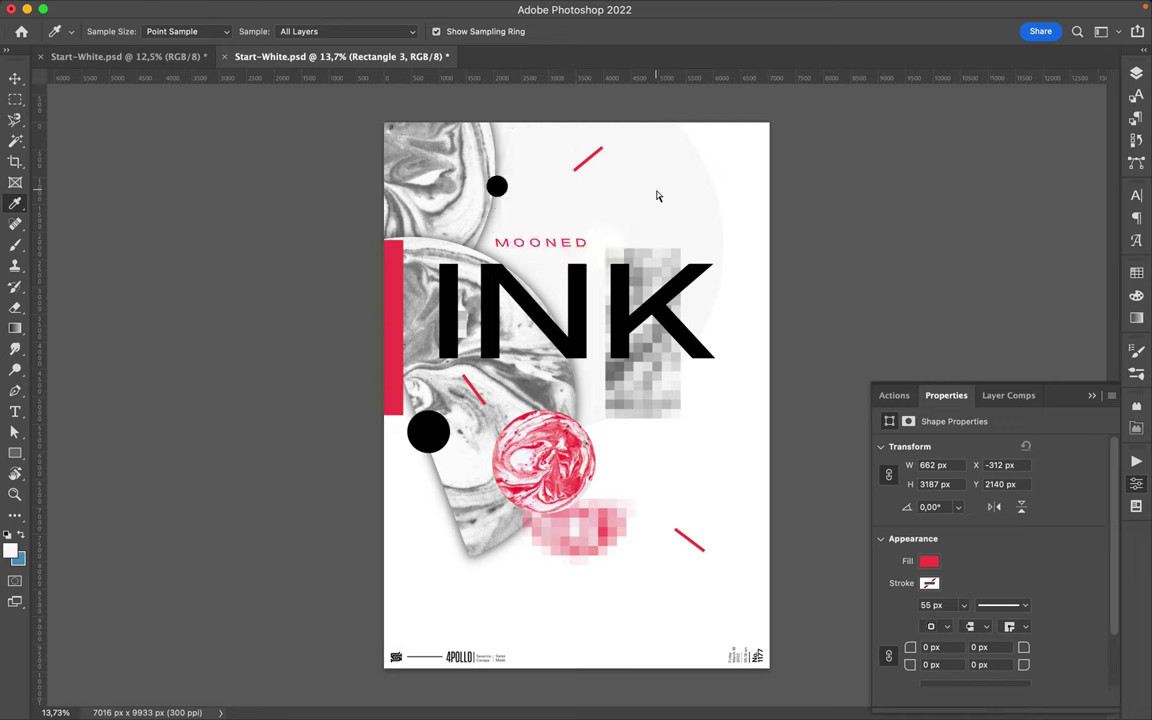
key(a)
click(235, 33)
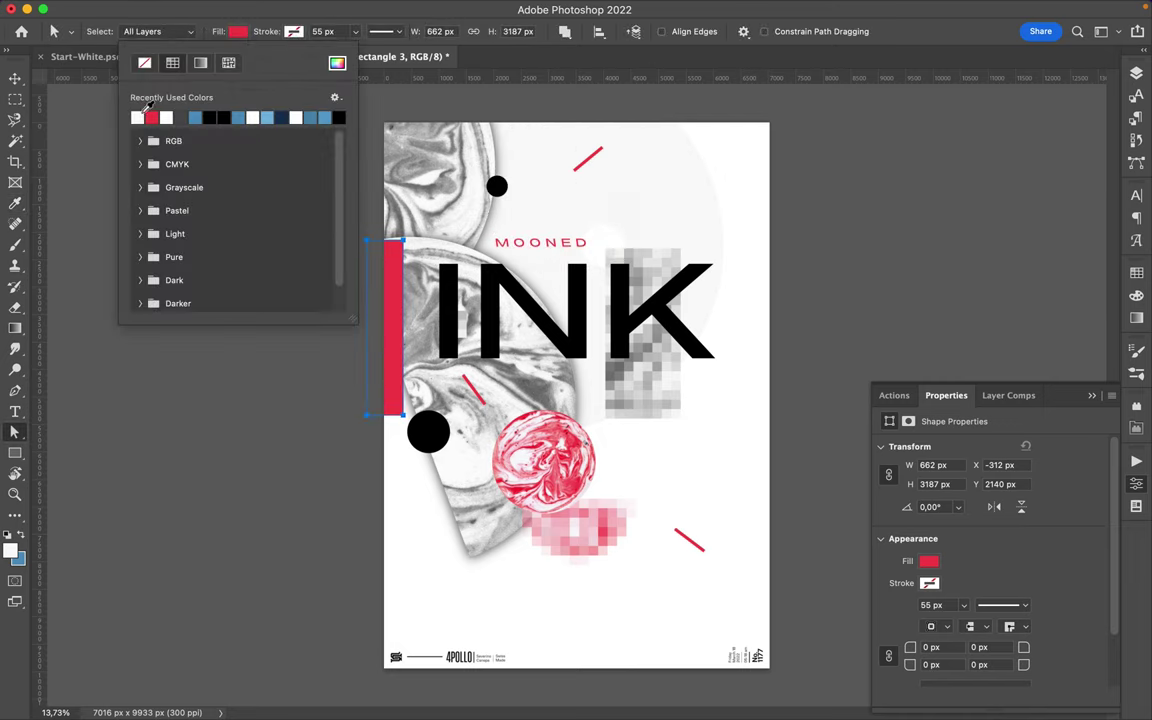
click(138, 118)
click(1138, 76)
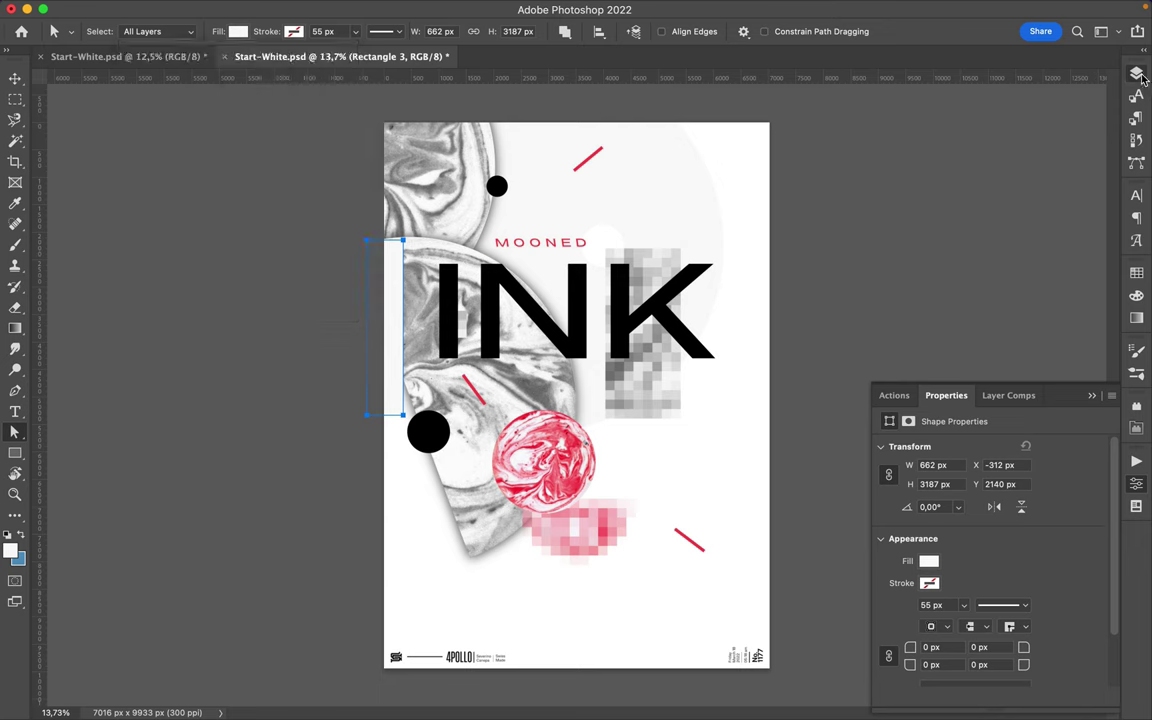
click(1138, 76)
drag(1040, 223, 1043, 271)
Shift the white left-edge rectangle slightly left beside INK and save the poster.
key(v)
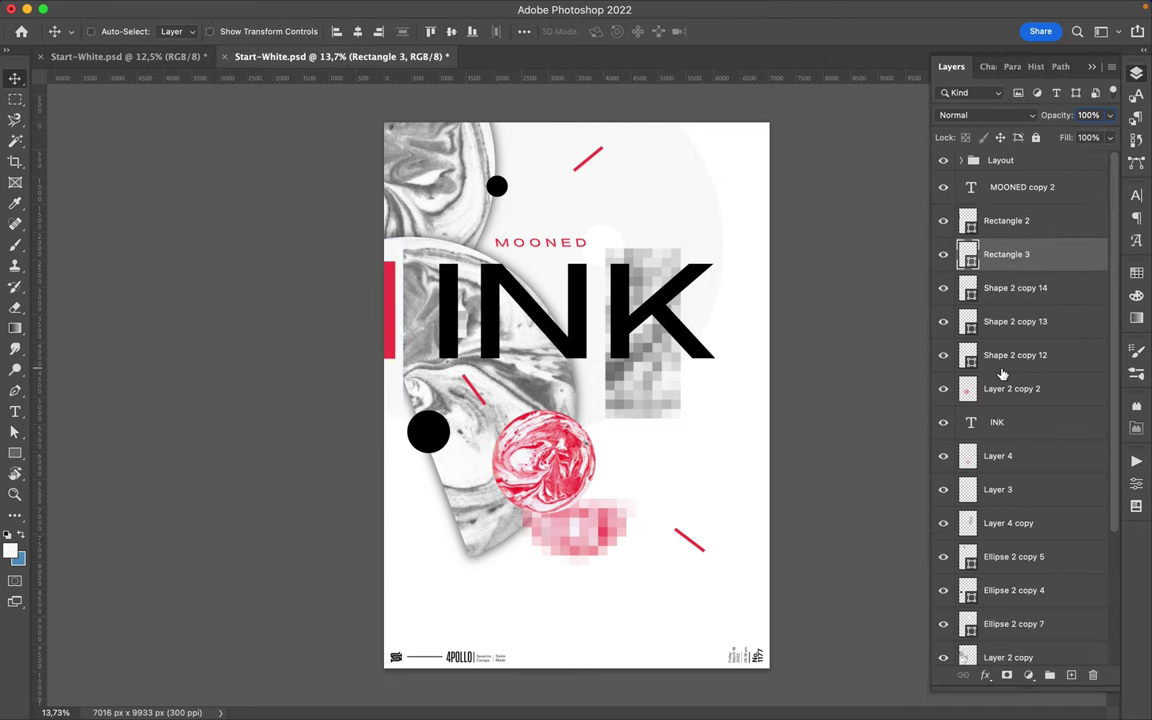
drag(393, 403, 387, 390)
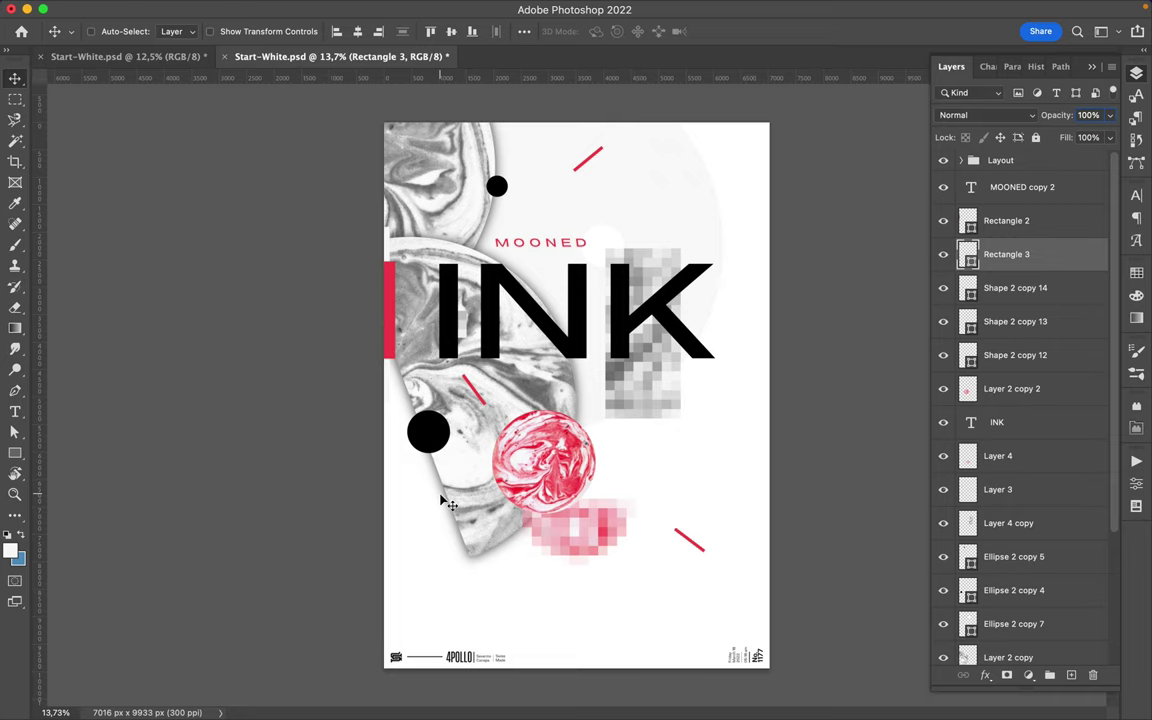
key(super)
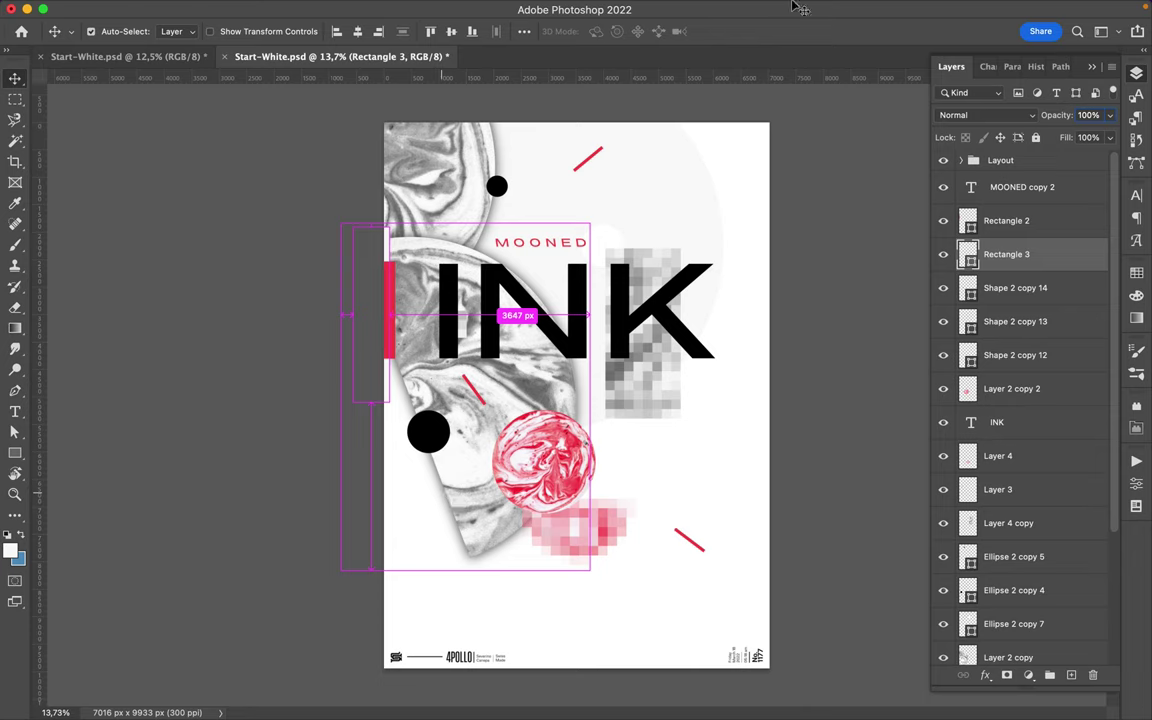
key(super+s)
click(775, 9)
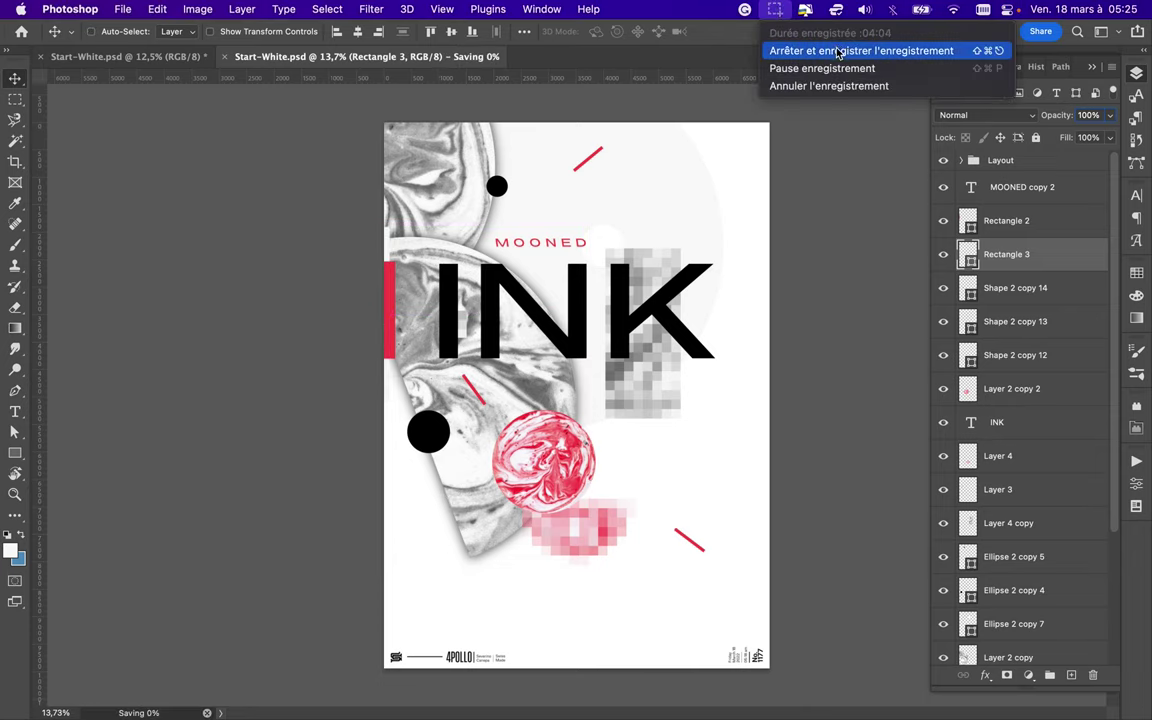
click(838, 50)
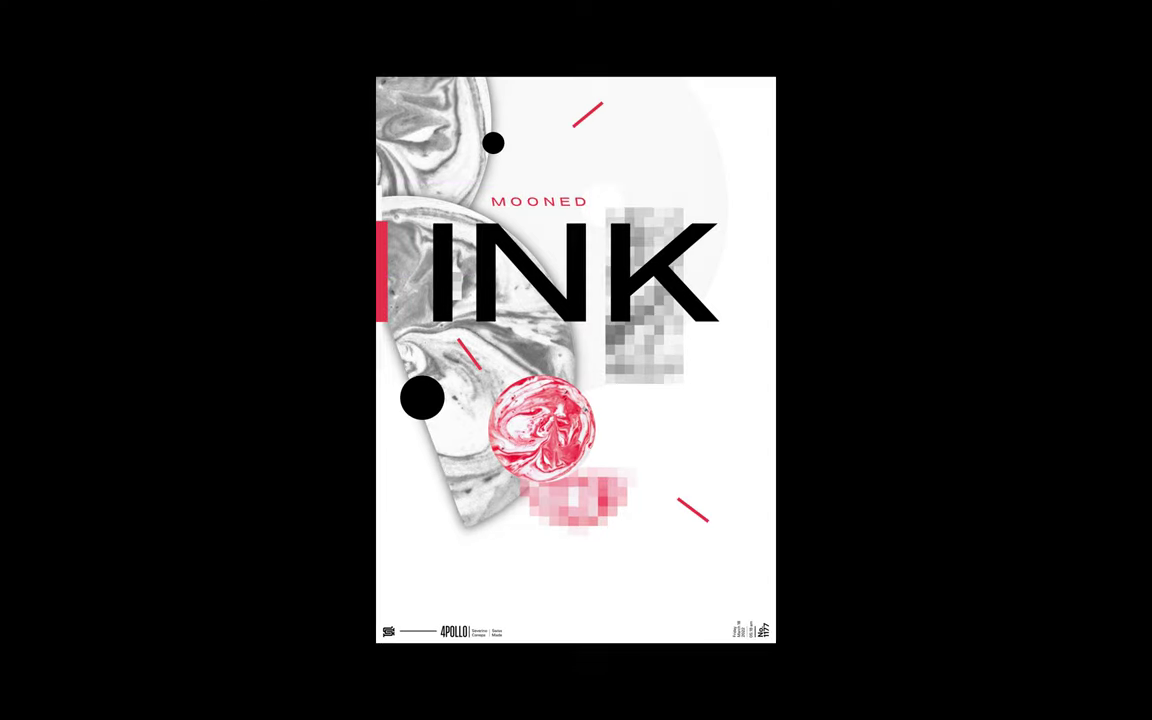